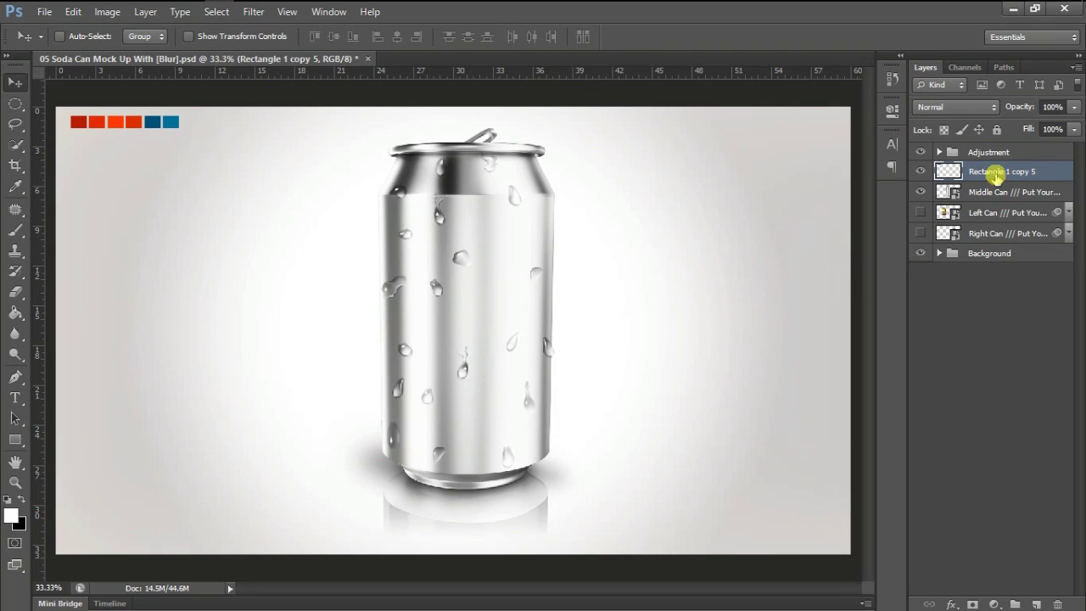
# Open the Middle Can smart object, then its nested Put Your Image Here21111 design contents
pyautogui.rightClick(993, 174)
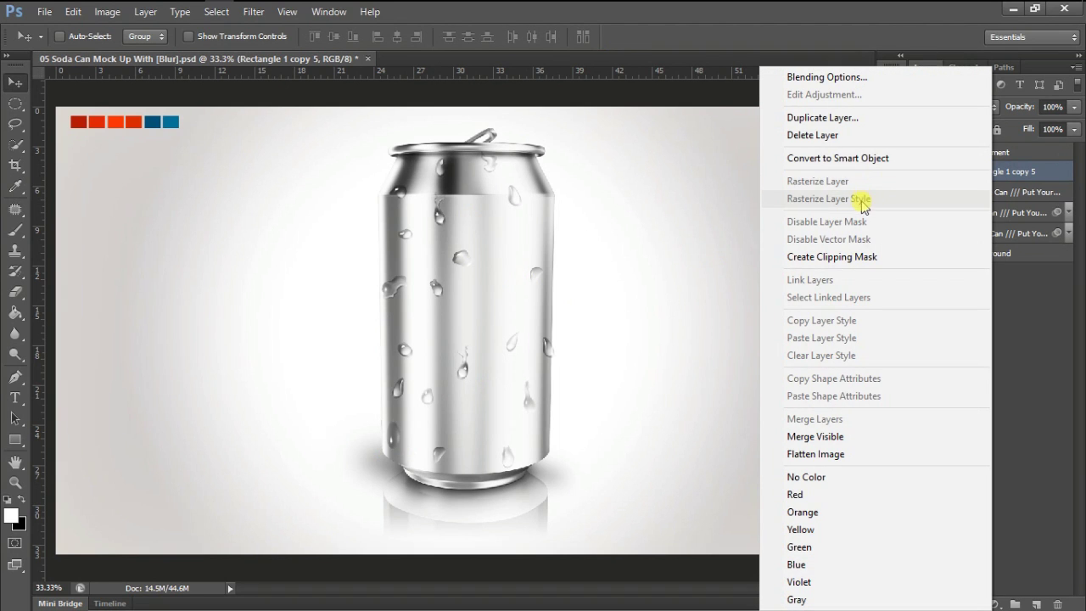
pyautogui.press('Escape')
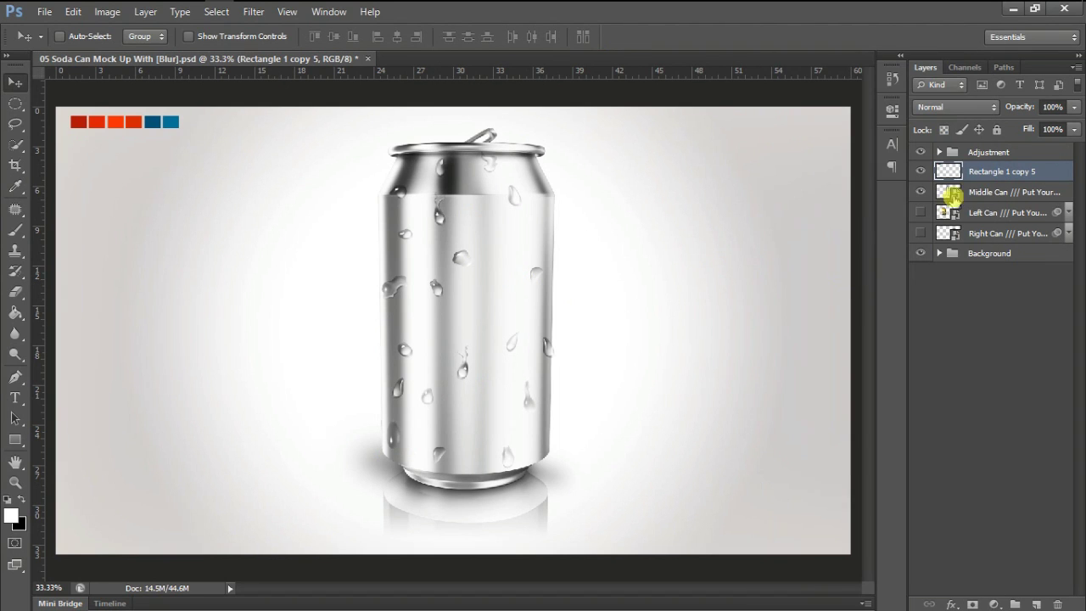
pyautogui.rightClick(992, 195)
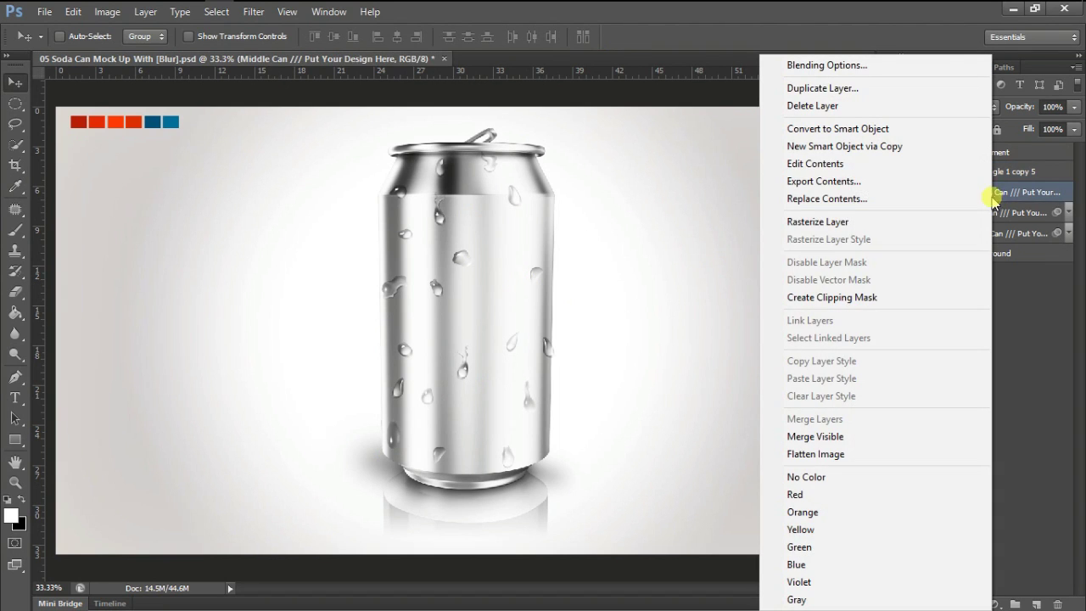
pyautogui.click(878, 169)
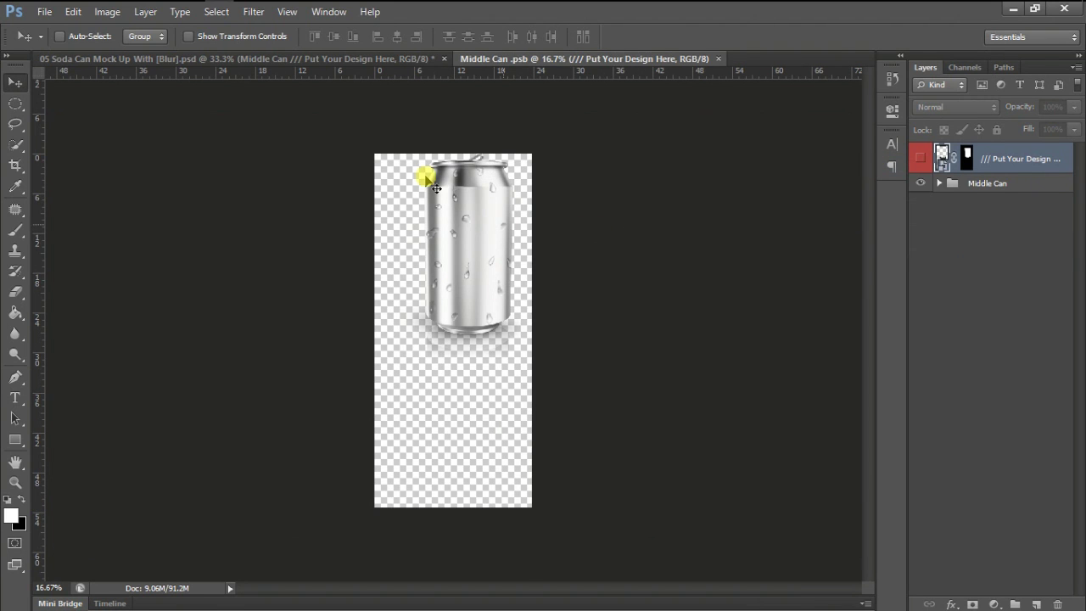
pyautogui.rightClick(1026, 166)
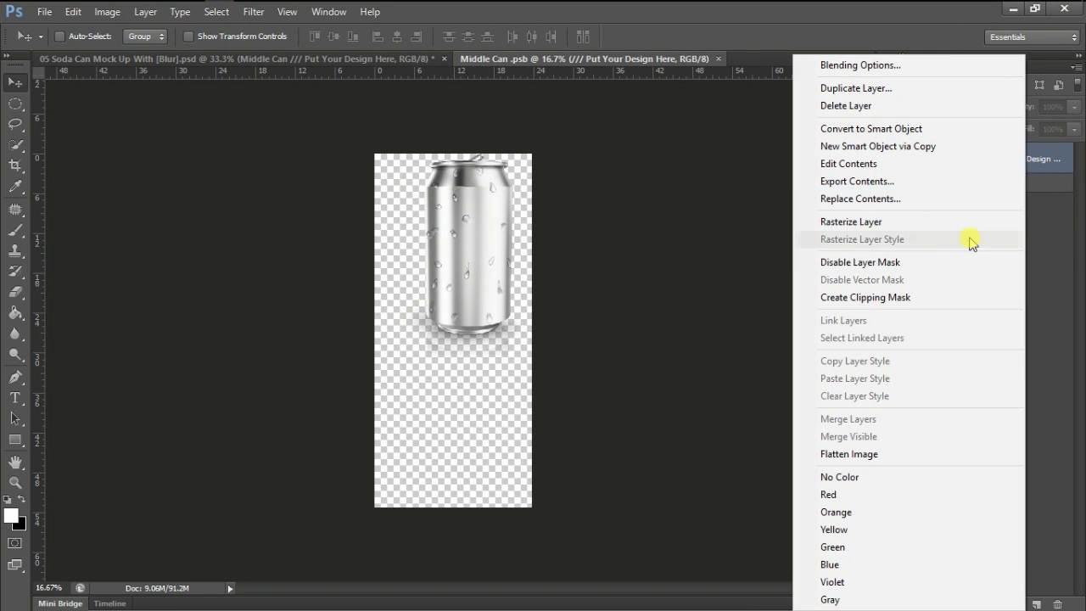
pyautogui.click(878, 167)
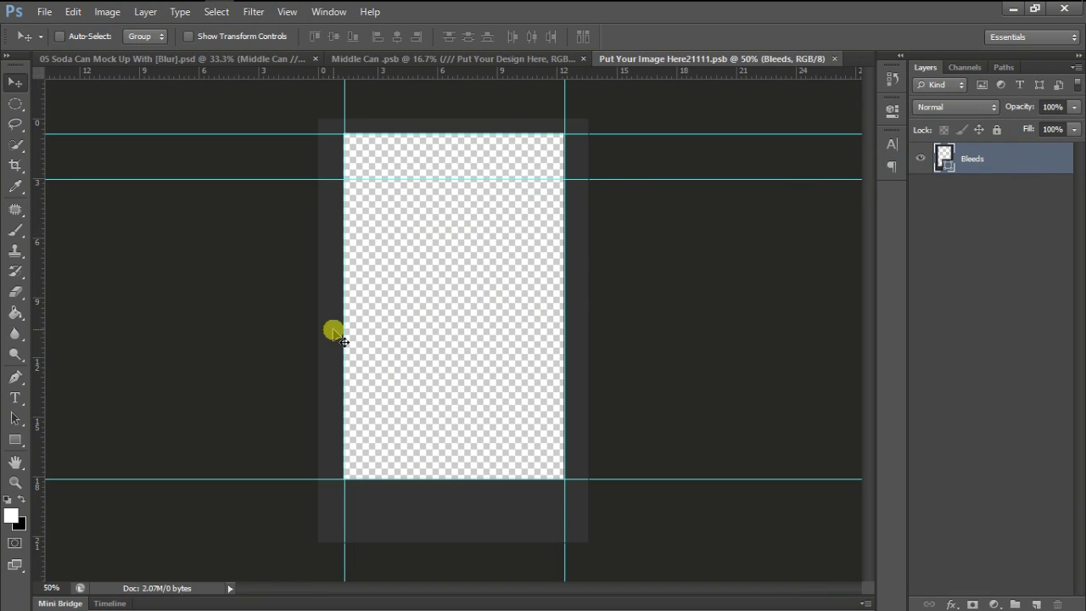
# Add Layer 1 beneath Bleeds and Paint Bucket-fill it with white
pyautogui.click(1037, 603)
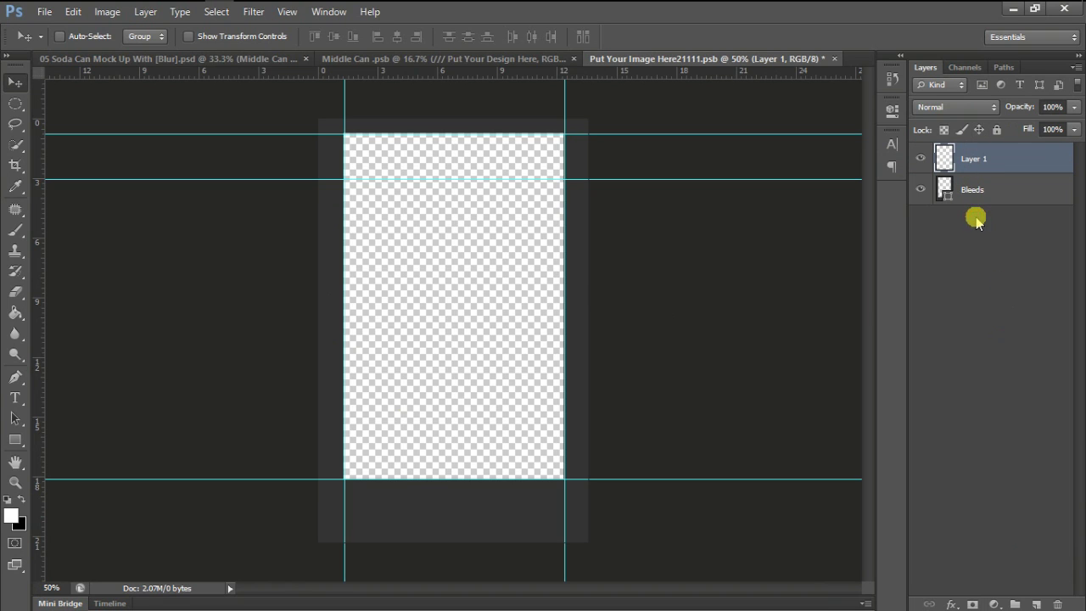
pyautogui.moveTo(974, 160); pyautogui.dragTo(974, 224)
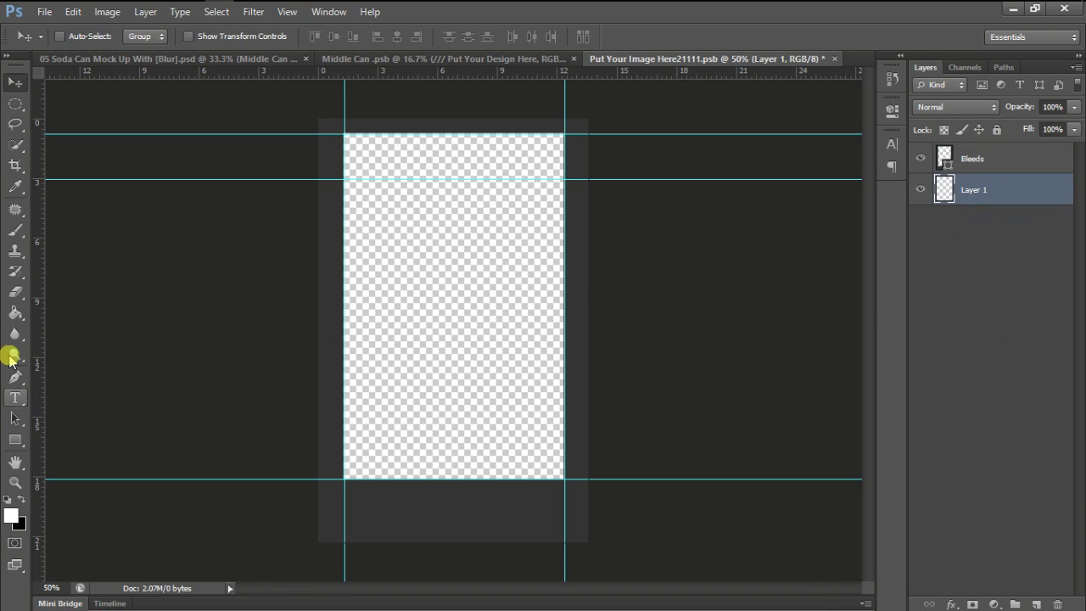
pyautogui.click(11, 314)
pyautogui.click(13, 517)
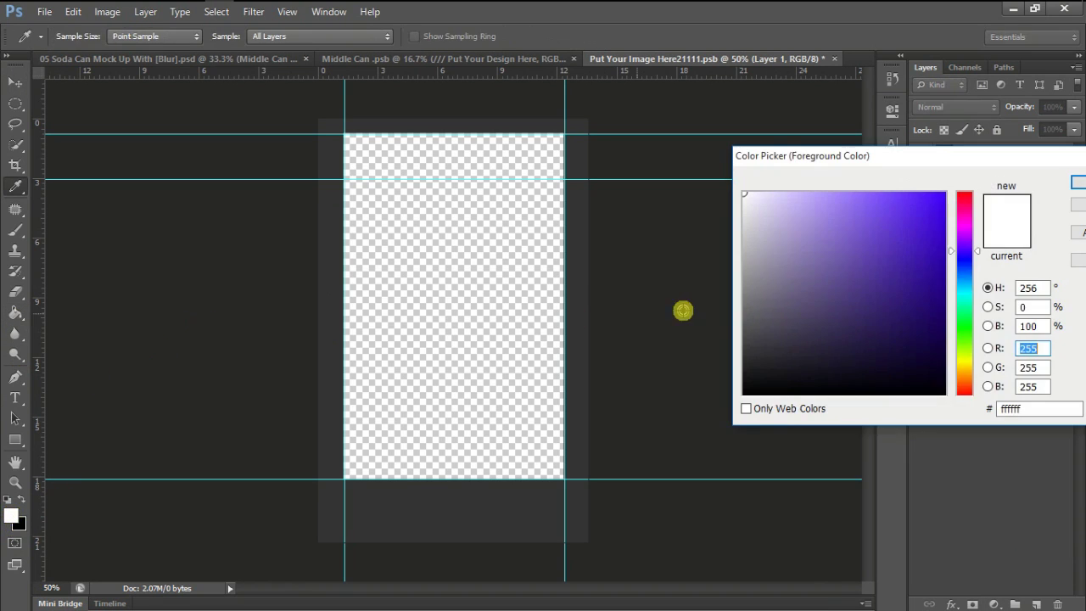
pyautogui.moveTo(829, 153); pyautogui.dragTo(624, 185)
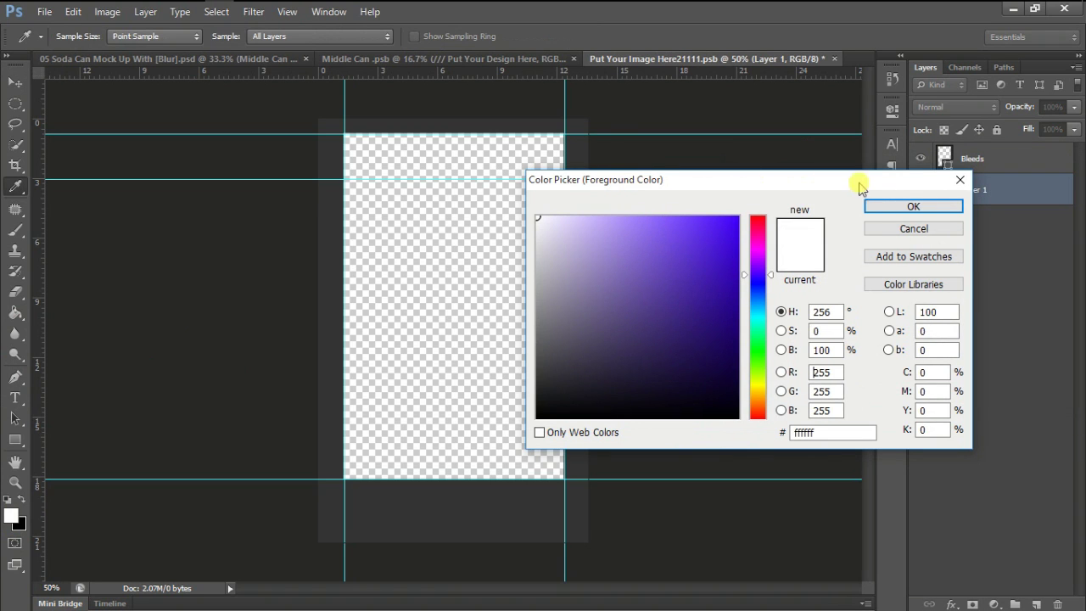
pyautogui.click(891, 206)
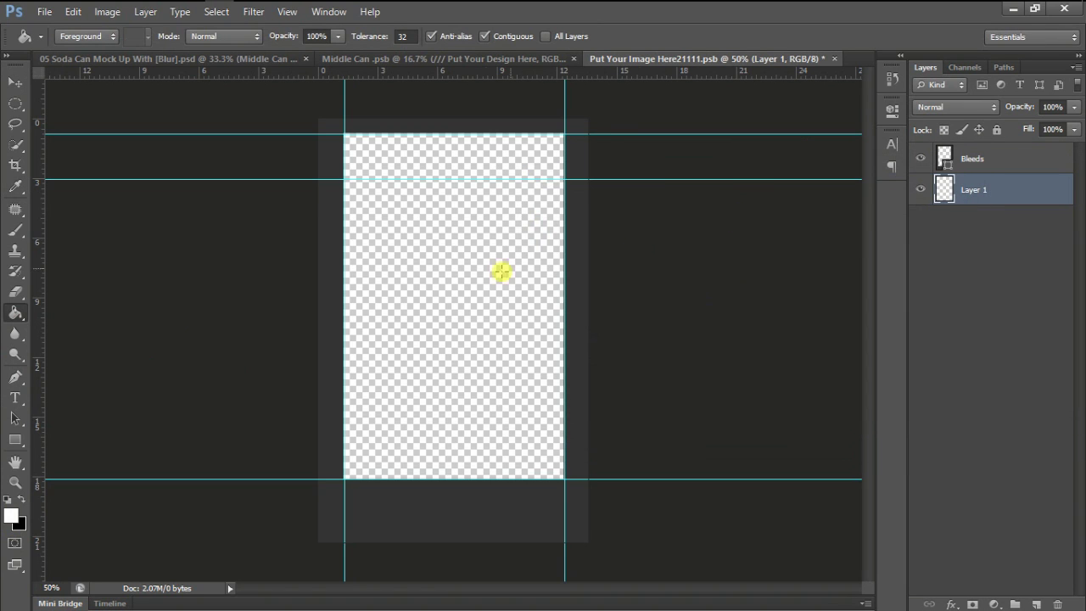
pyautogui.click(473, 326)
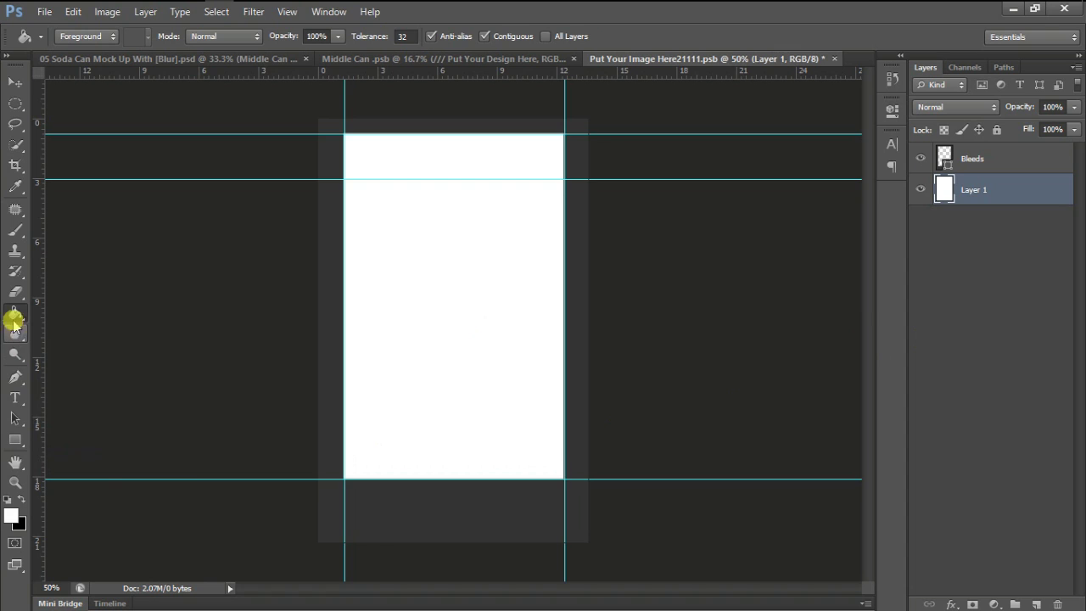
pyautogui.click(14, 440)
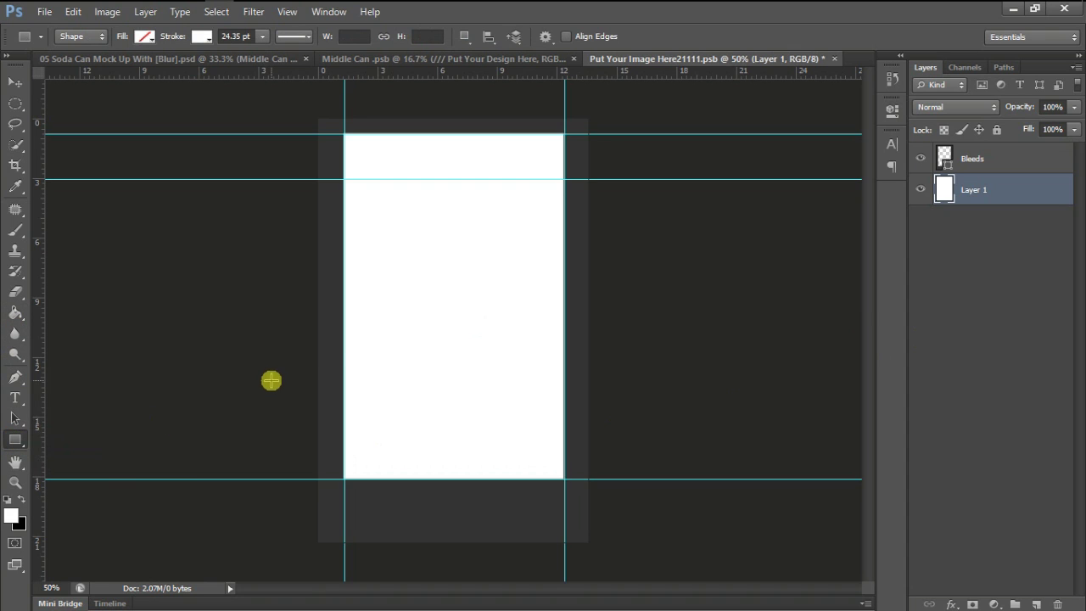
# Draw a rectangle over the lower part of the label with no stroke
pyautogui.moveTo(328, 323)
pyautogui.mouseDown()
pyautogui.moveTo(528, 493)
pyautogui.moveTo(577, 491)
pyautogui.mouseUp()
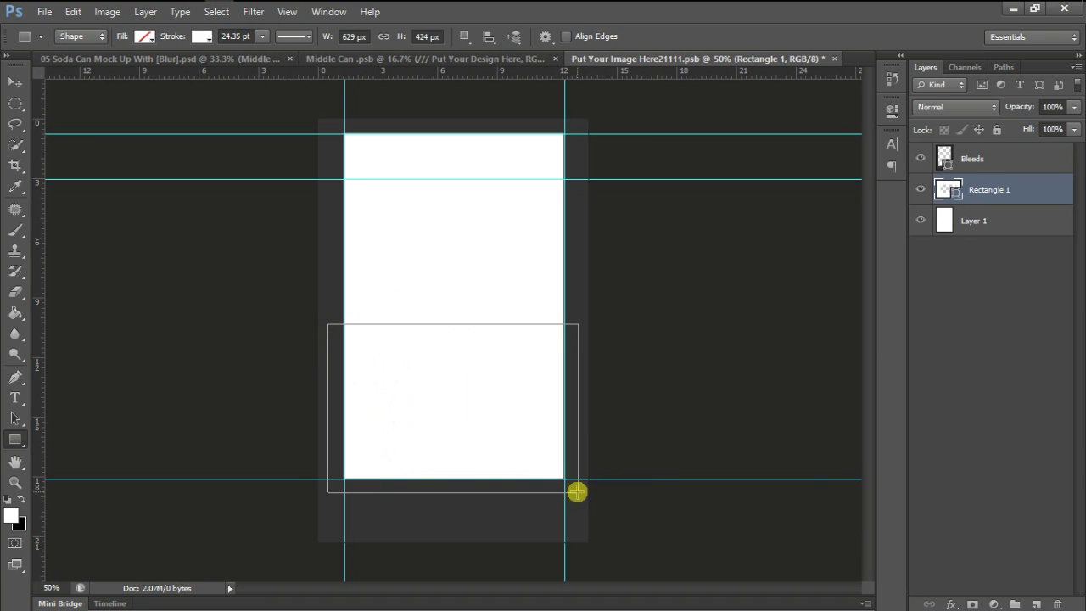
pyautogui.click(201, 36)
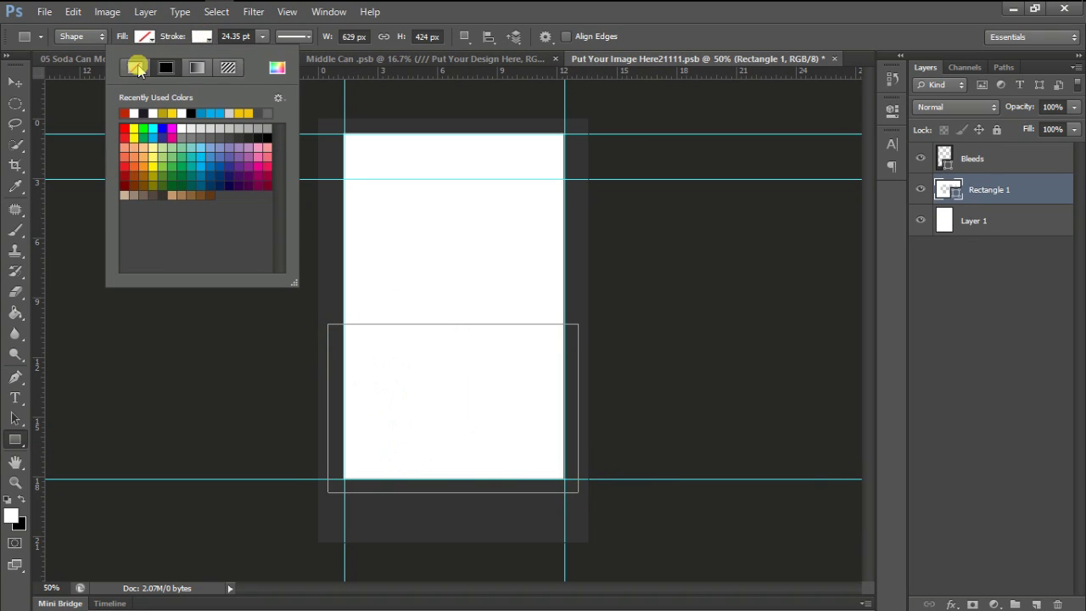
pyautogui.click(134, 67)
pyautogui.click(144, 36)
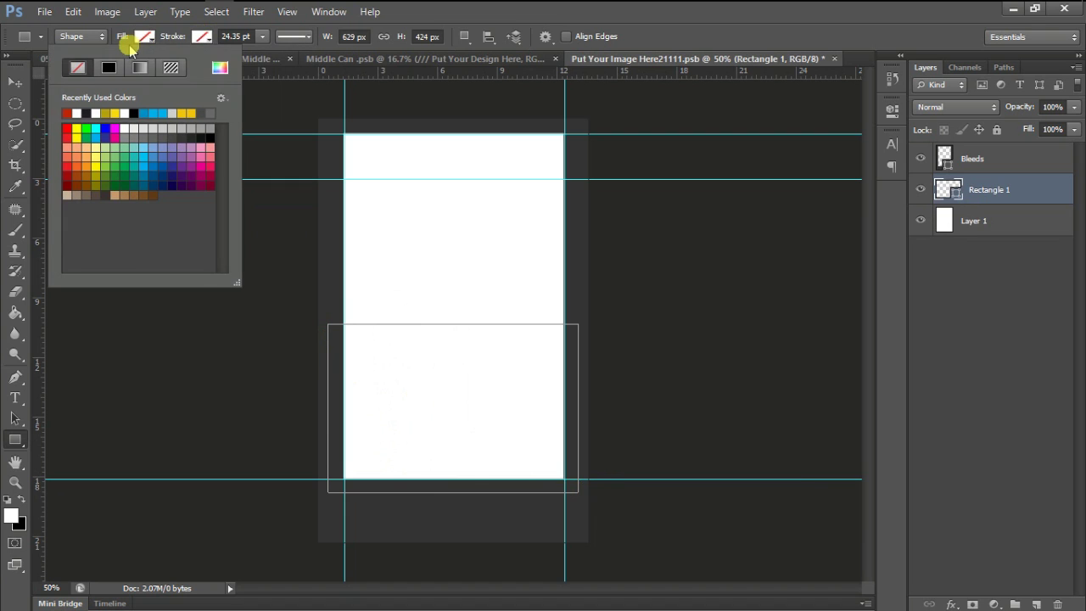
# Sample the red-orange ff3904 swatch from the mockup as the foreground colour
pyautogui.click(258, 56)
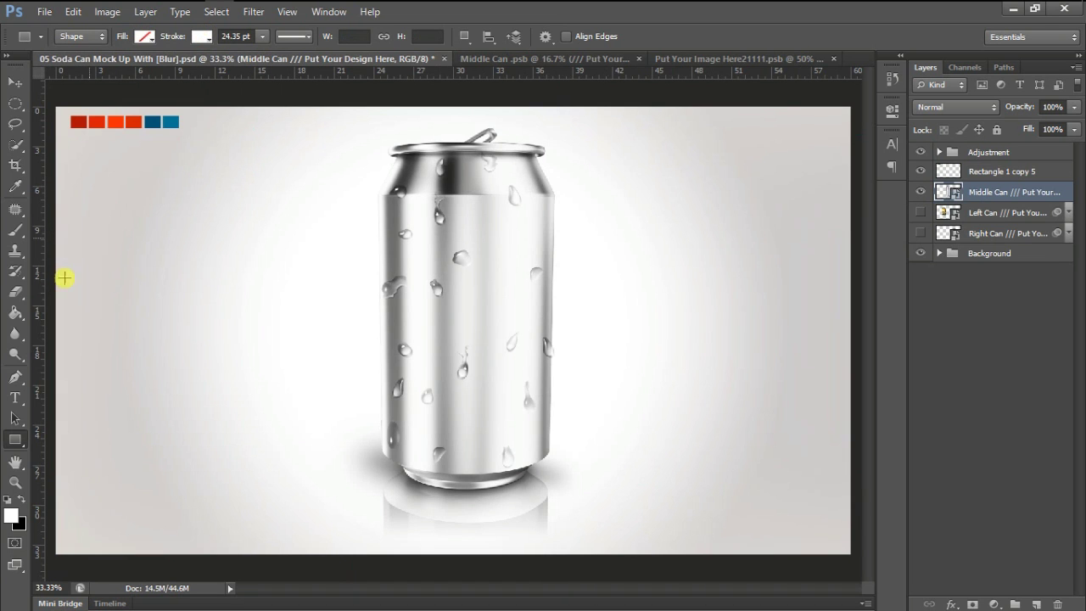
pyautogui.click(10, 513)
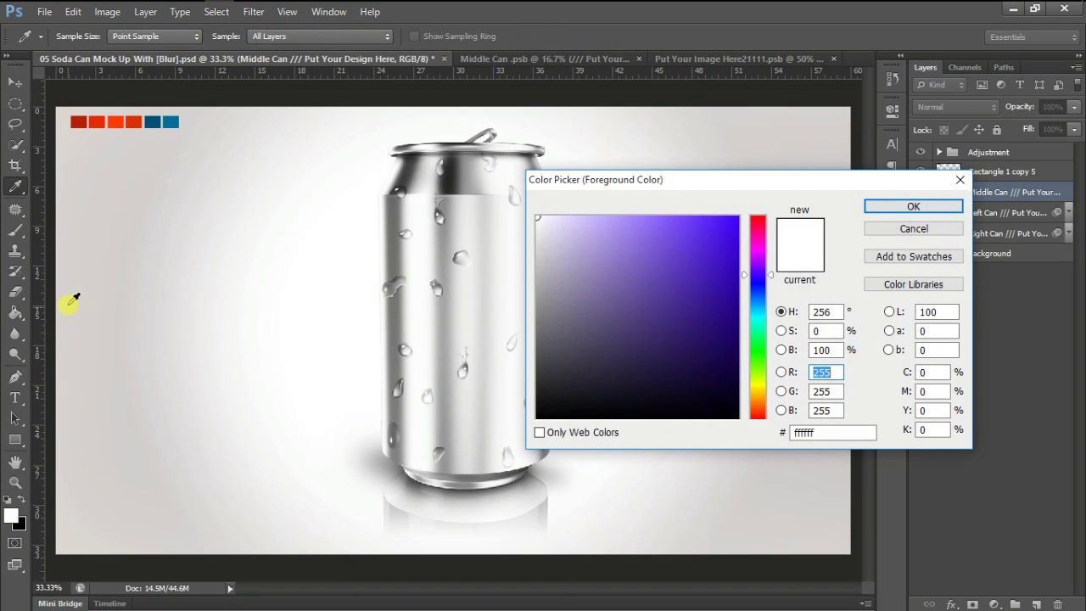
pyautogui.click(116, 122)
pyautogui.moveTo(816, 435); pyautogui.dragTo(781, 433)
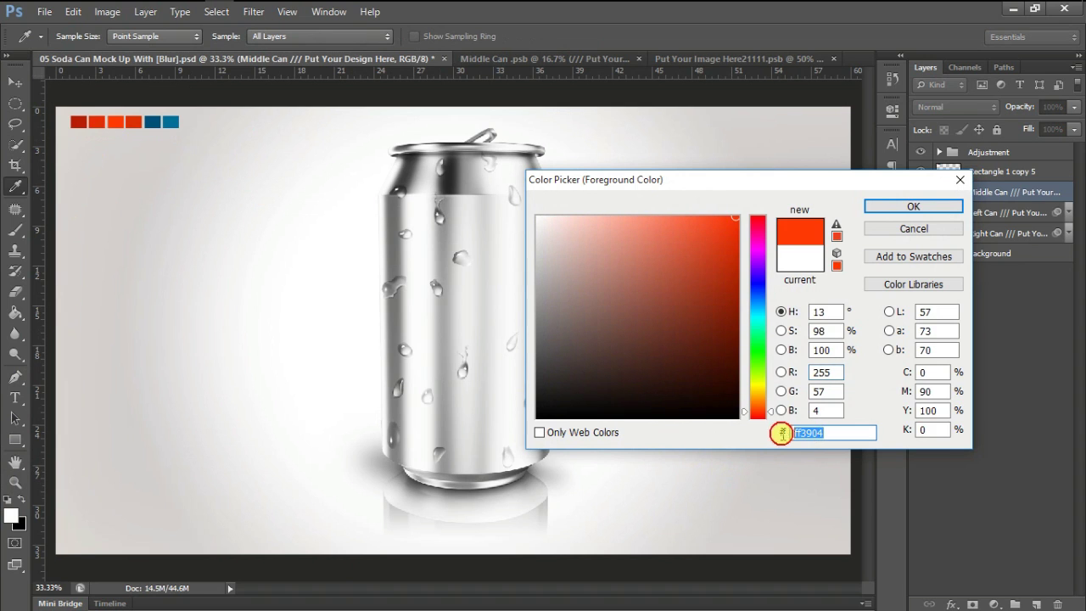
pyautogui.click(908, 207)
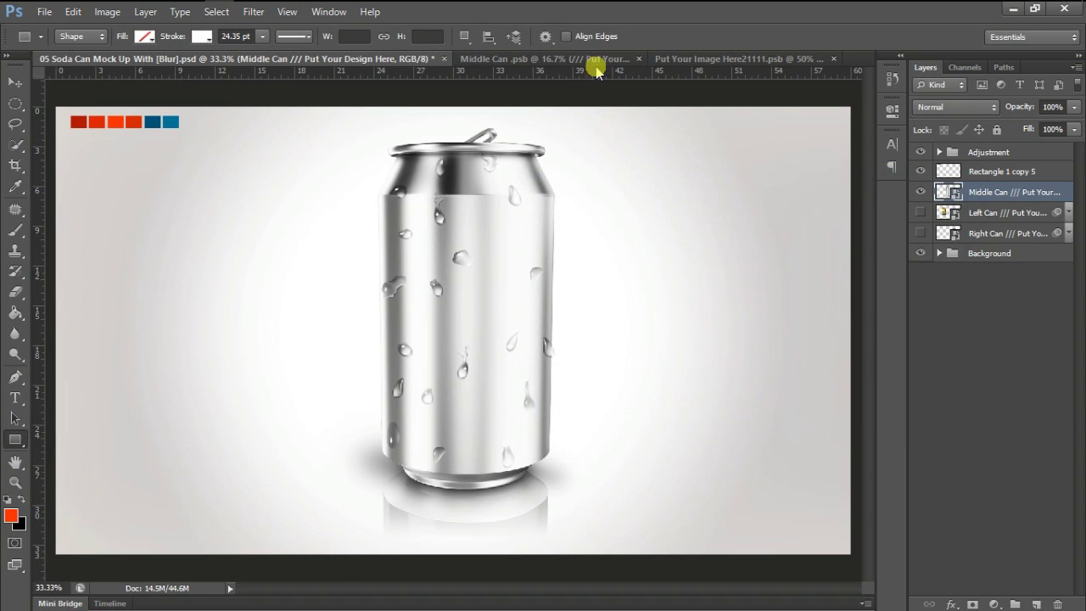
pyautogui.click(660, 58)
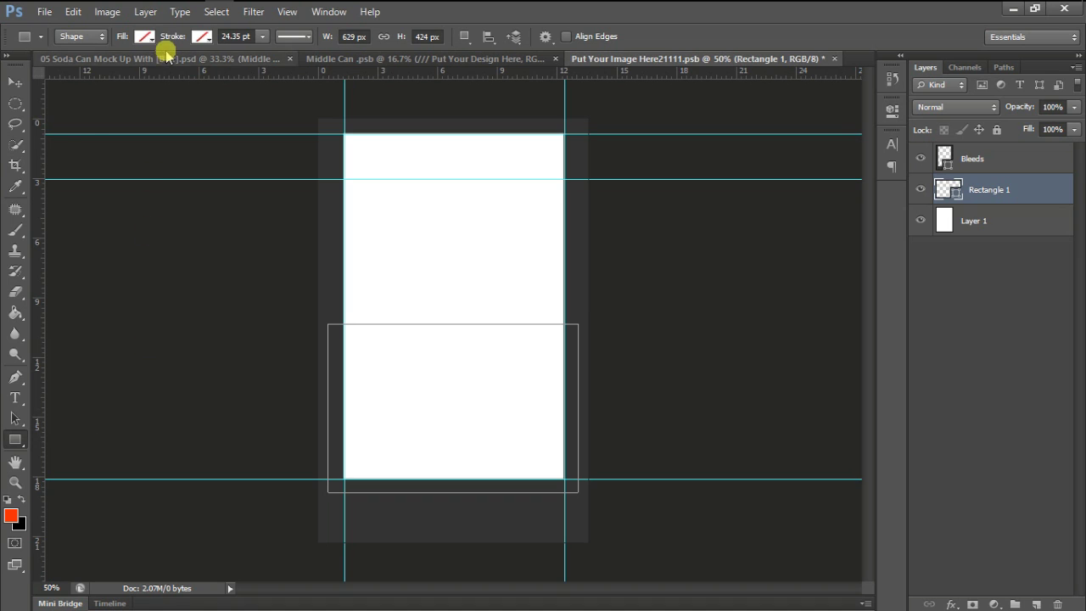
# Set Rectangle 1's fill colour to ff3904
pyautogui.click(144, 35)
pyautogui.click(220, 67)
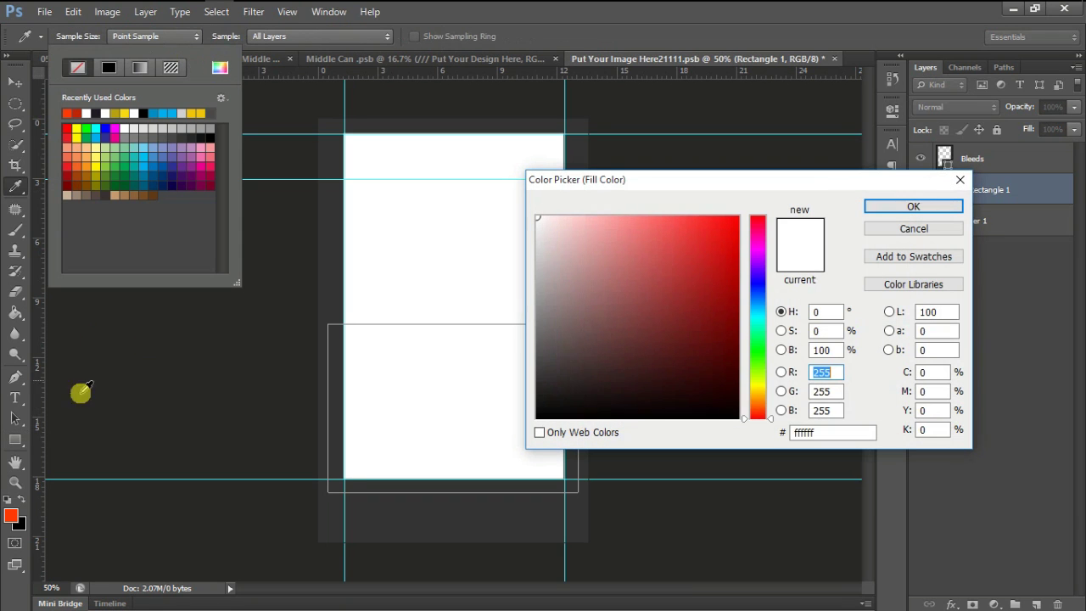
pyautogui.click(10, 517)
pyautogui.moveTo(827, 433); pyautogui.dragTo(779, 433)
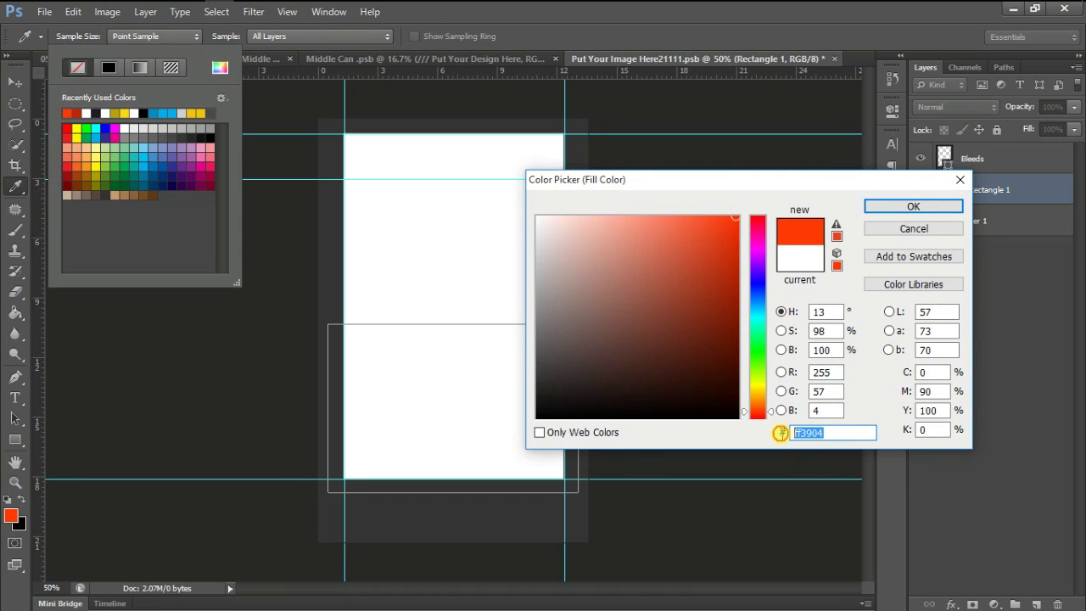
pyautogui.click(933, 206)
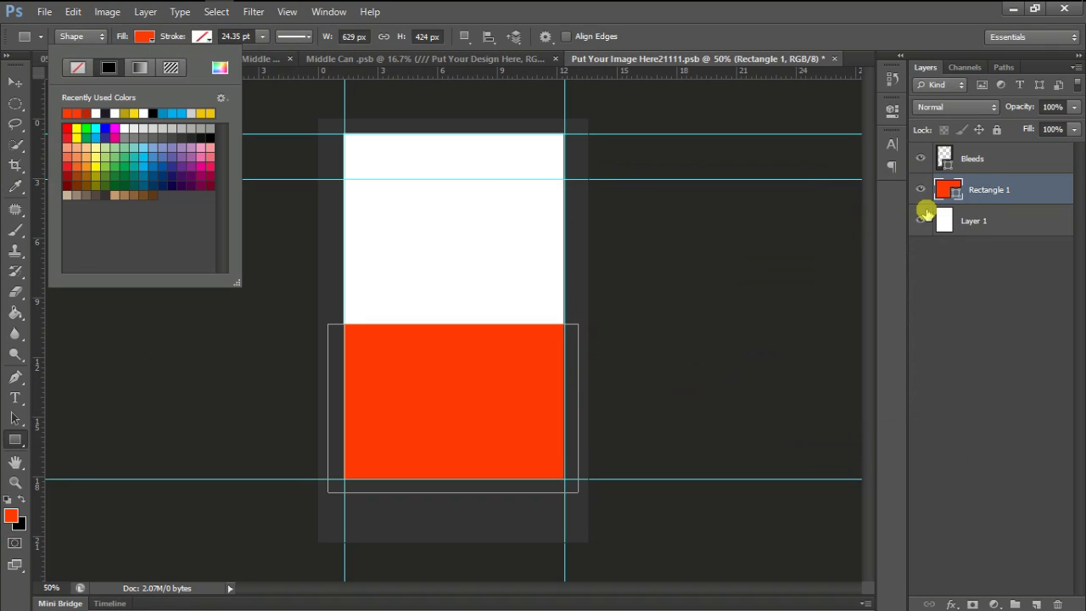
pyautogui.click(1012, 291)
pyautogui.click(1012, 291)
pyautogui.click(993, 190)
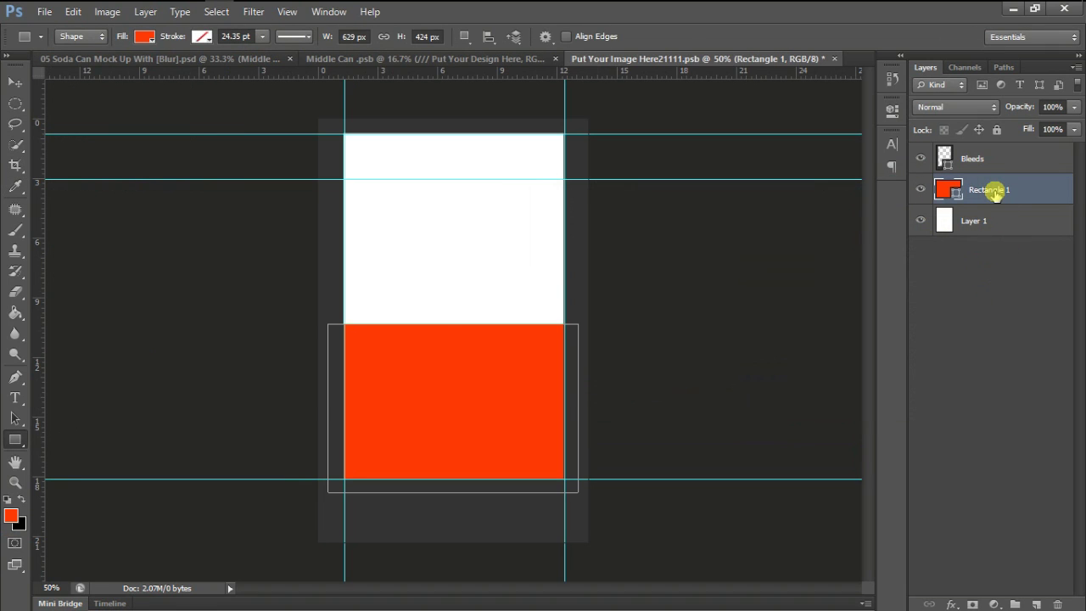
# Rotate Rectangle 1 to −26.21°, scale it 134.39%, and lower it over the can's bottom
pyautogui.hotkey('ctrl', 't')
pyautogui.moveTo(712, 315); pyautogui.dragTo(594, 245)
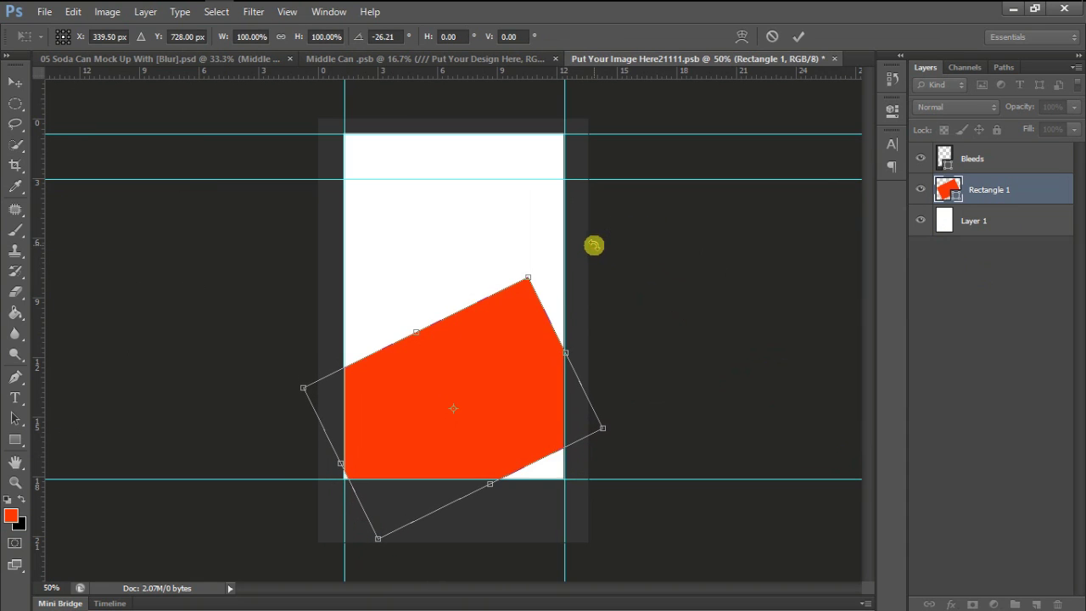
pyautogui.moveTo(554, 417); pyautogui.dragTo(689, 430)
pyautogui.moveTo(615, 413); pyautogui.dragTo(608, 458)
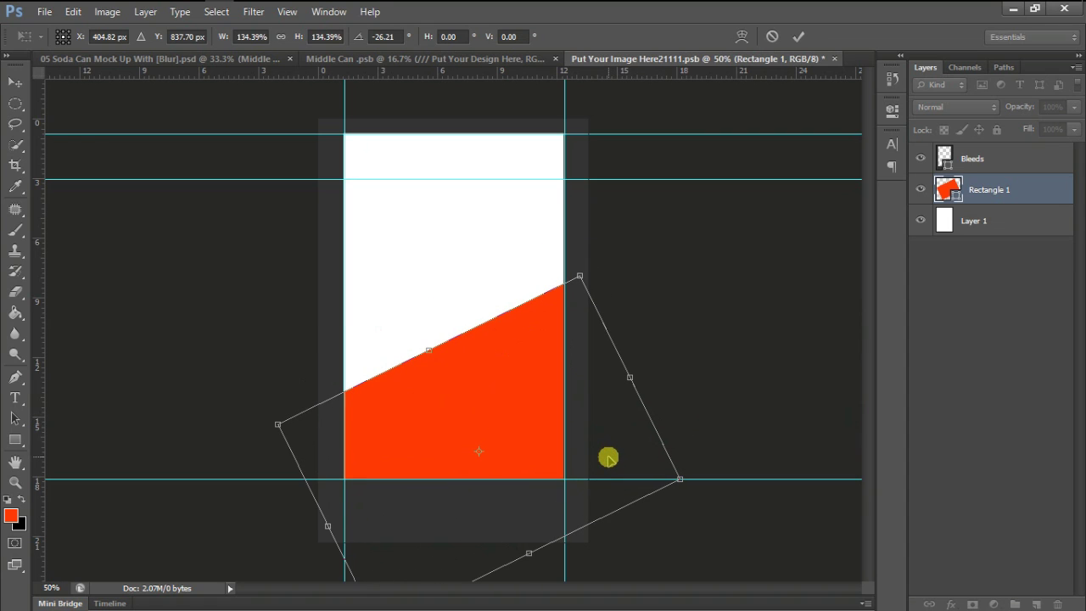
pyautogui.click(798, 39)
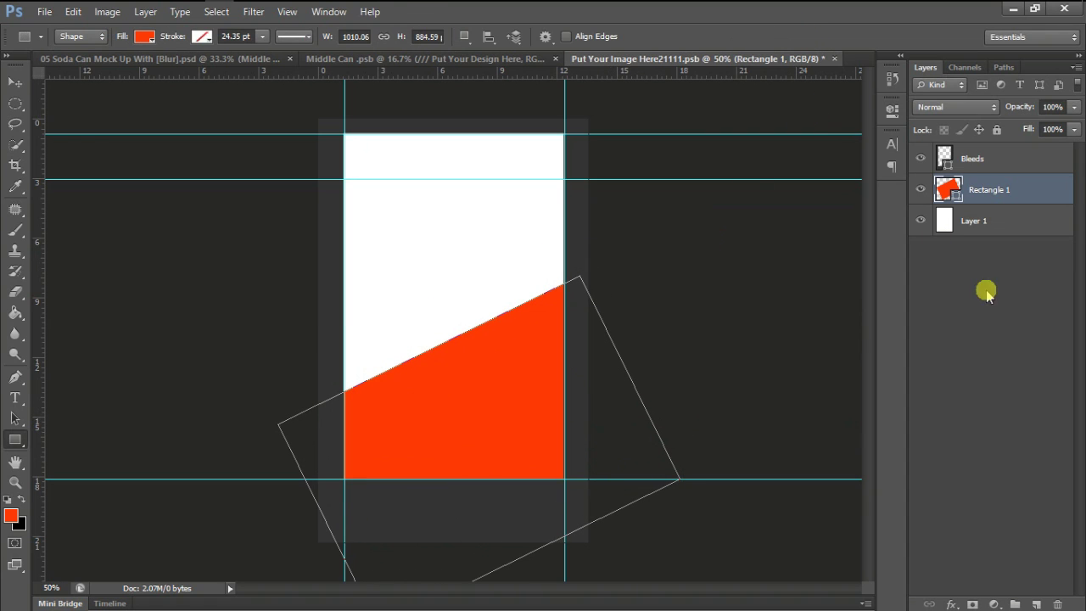
# Rasterize the Rectangle 1 layer
pyautogui.click(1014, 326)
pyautogui.click(1004, 202)
pyautogui.rightClick(1004, 202)
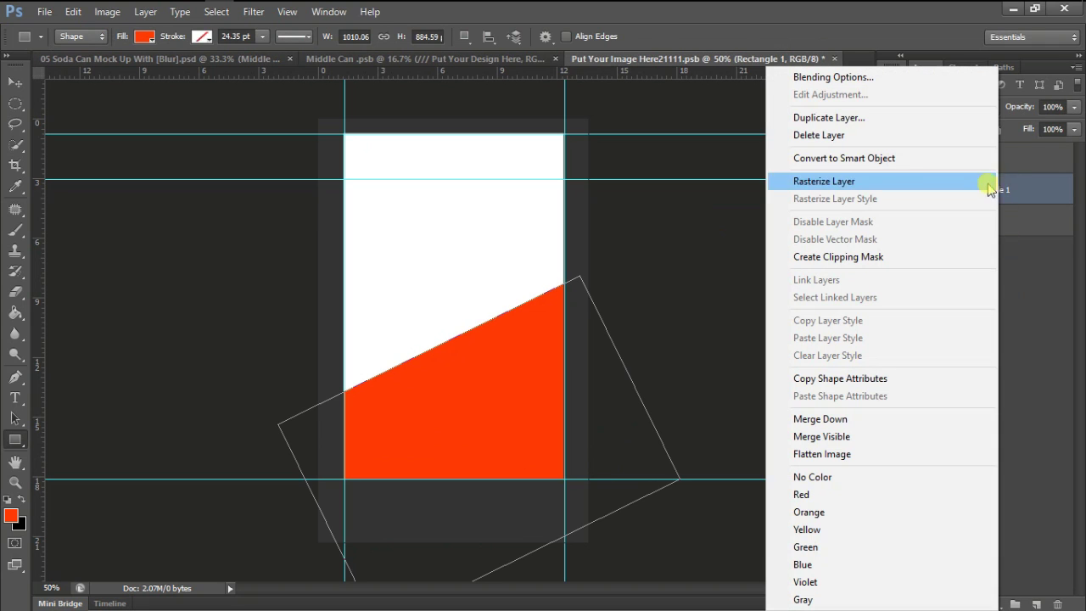
pyautogui.click(880, 181)
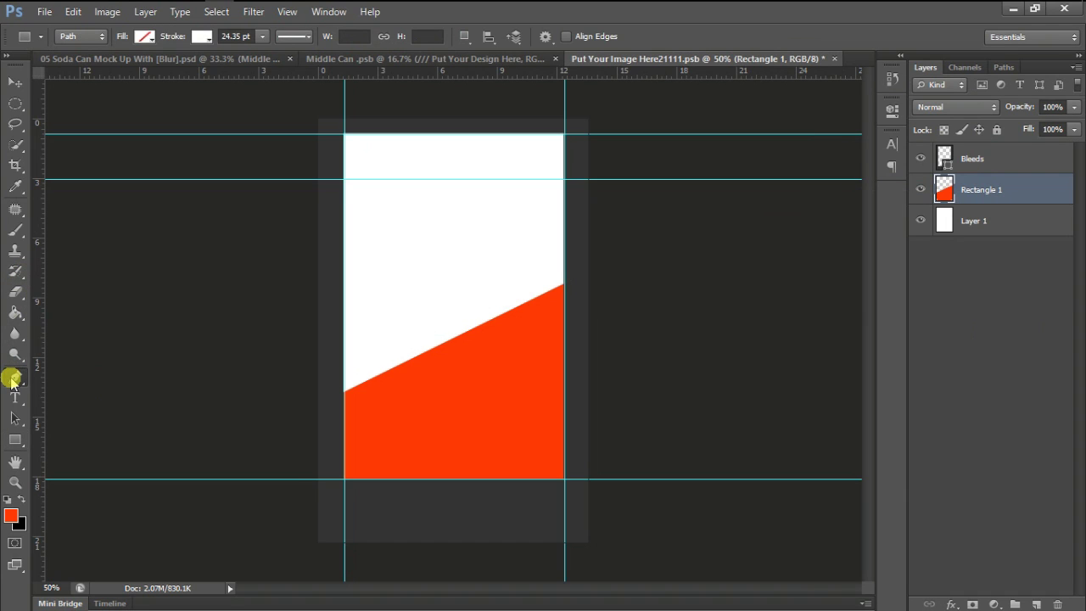
# Trace a closed four-point pen path around the lower orange area and bring up Make Selection
pyautogui.click(15, 376)
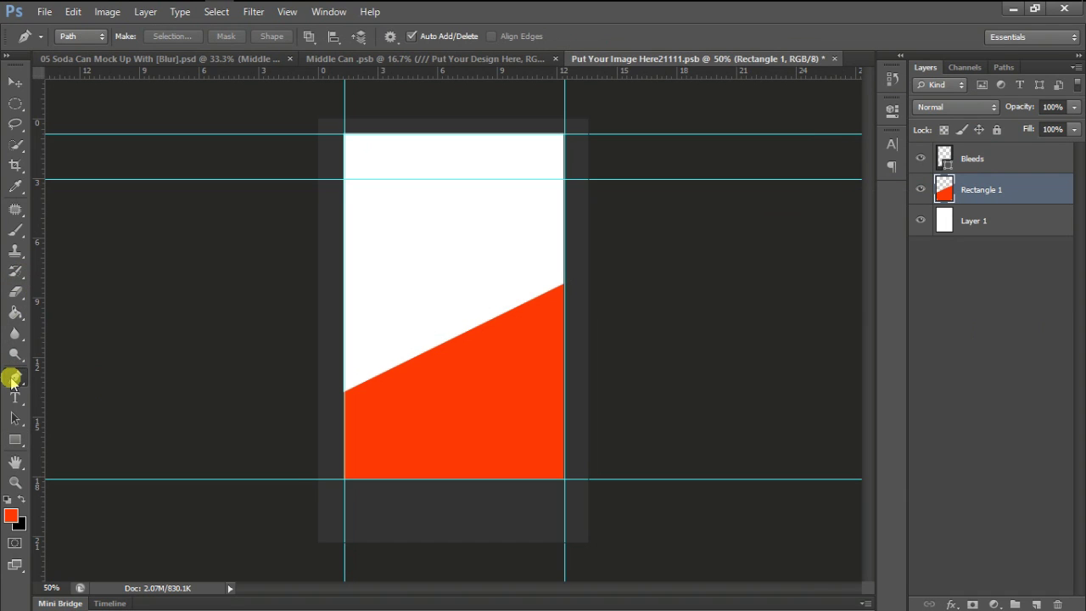
pyautogui.click(345, 394)
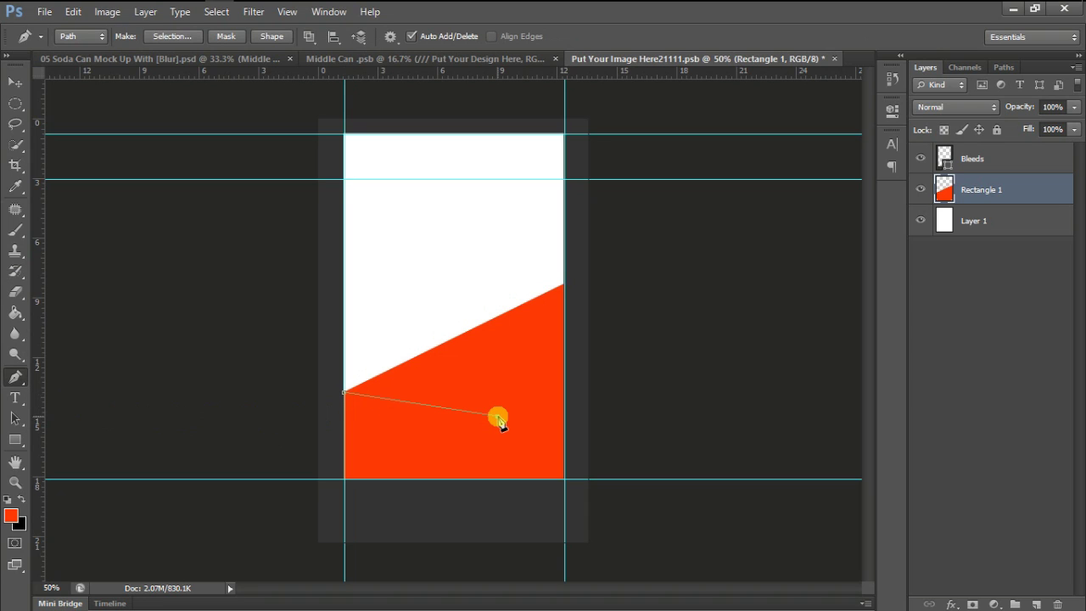
pyautogui.click(564, 286)
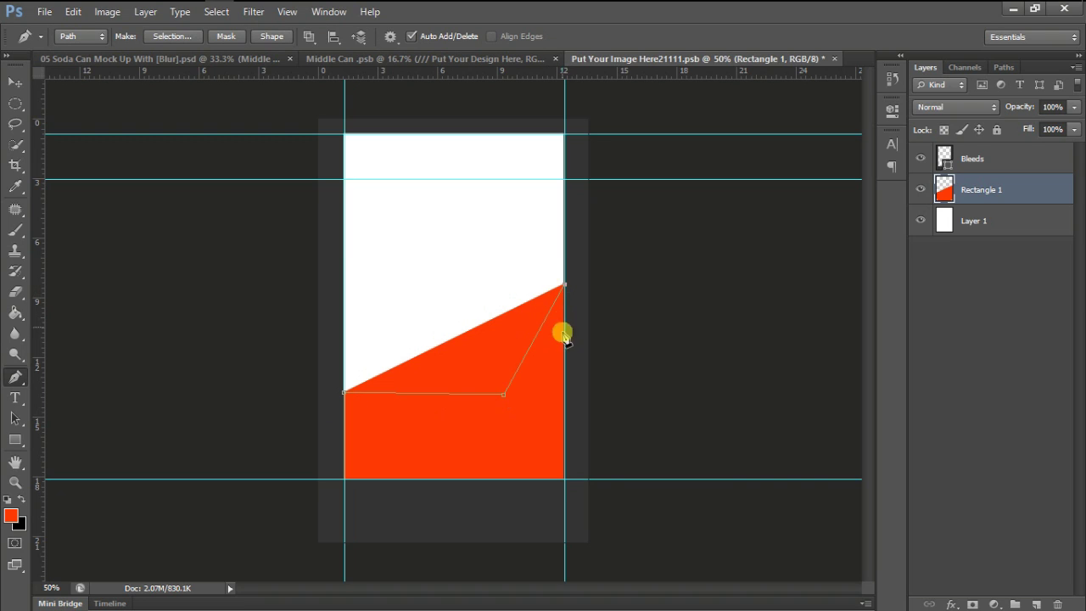
pyautogui.click(565, 479)
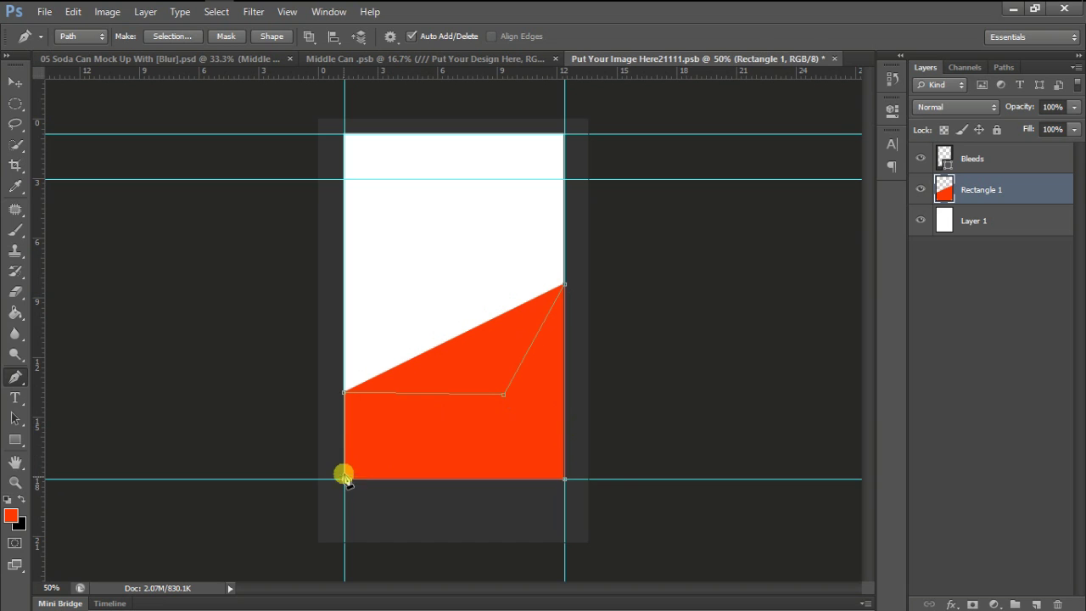
pyautogui.click(342, 395)
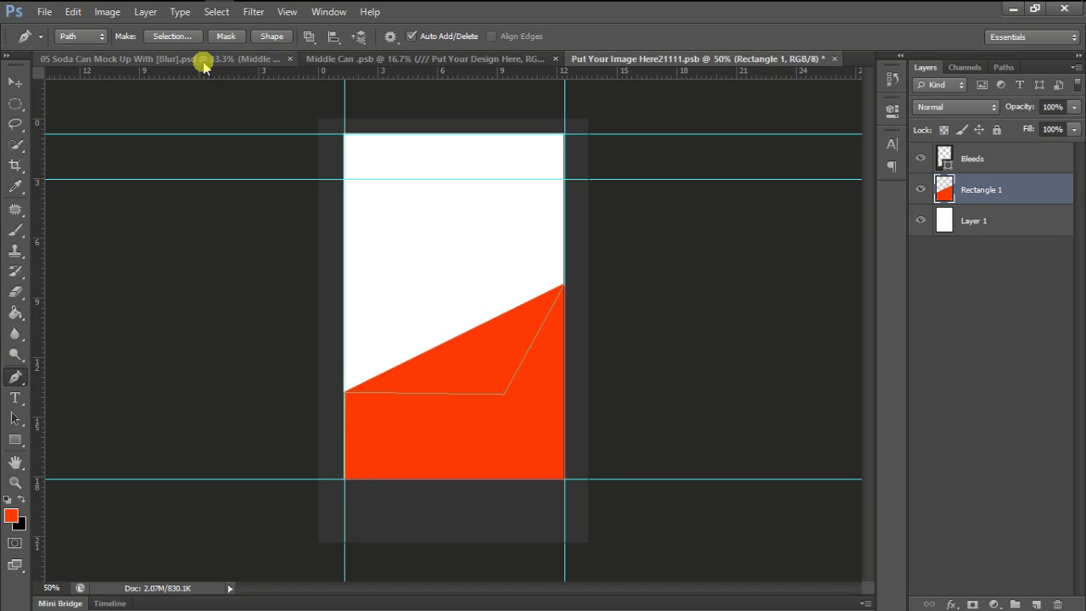
pyautogui.click(174, 37)
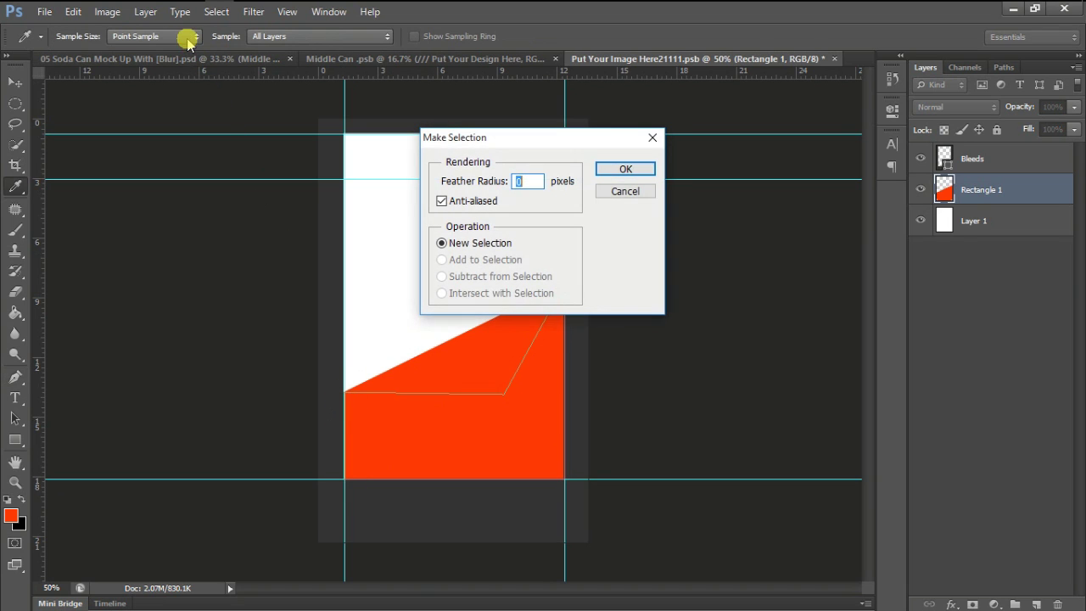
# Fill the traced selection with #dd3508 on new Layer 2, then deselect
pyautogui.click(629, 170)
pyautogui.click(1037, 604)
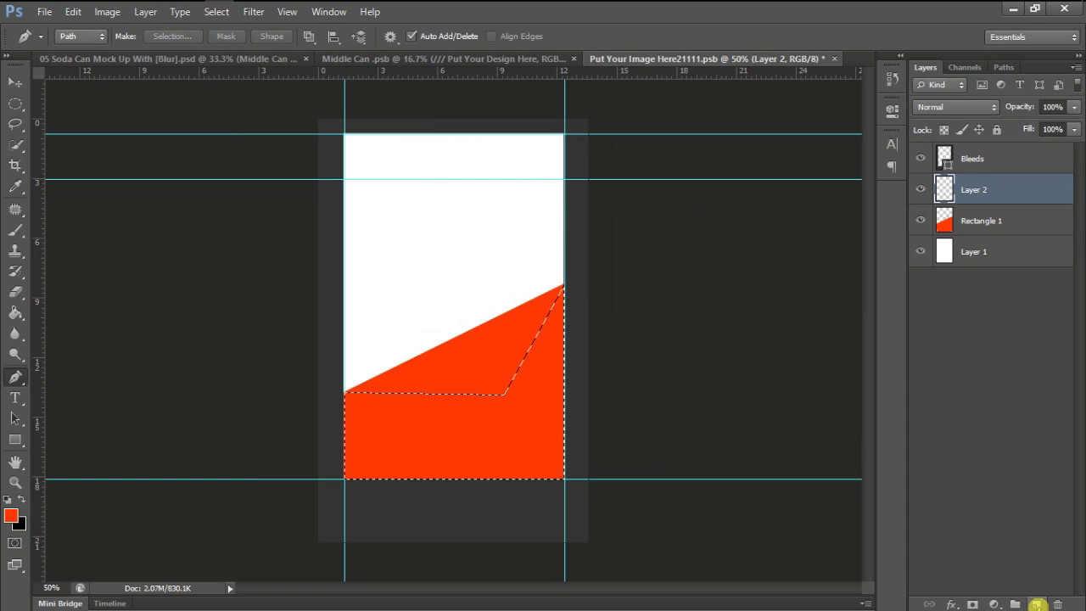
pyautogui.click(9, 516)
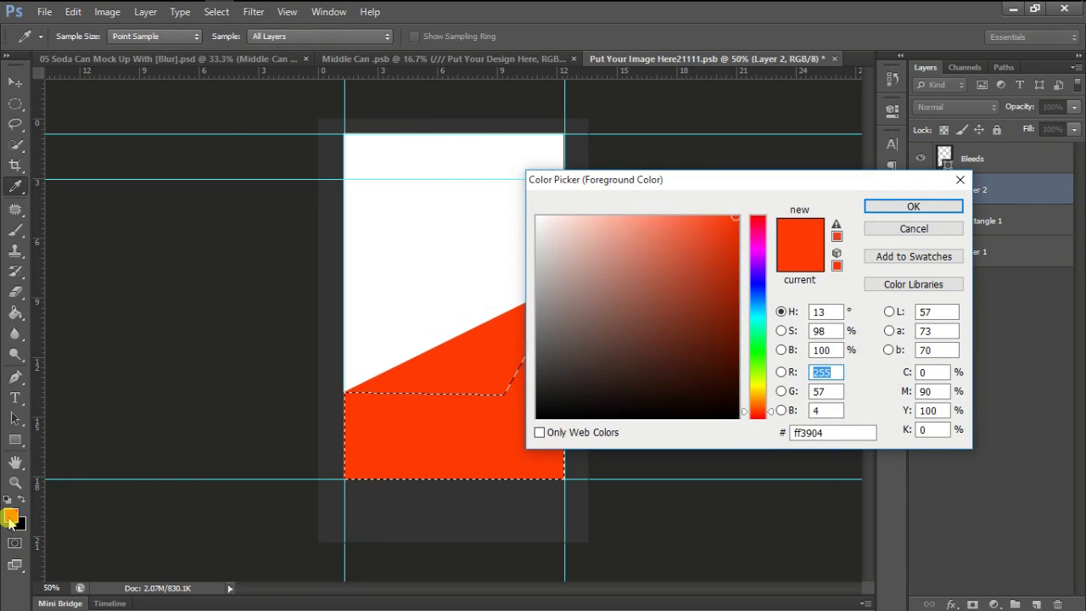
pyautogui.click(731, 233)
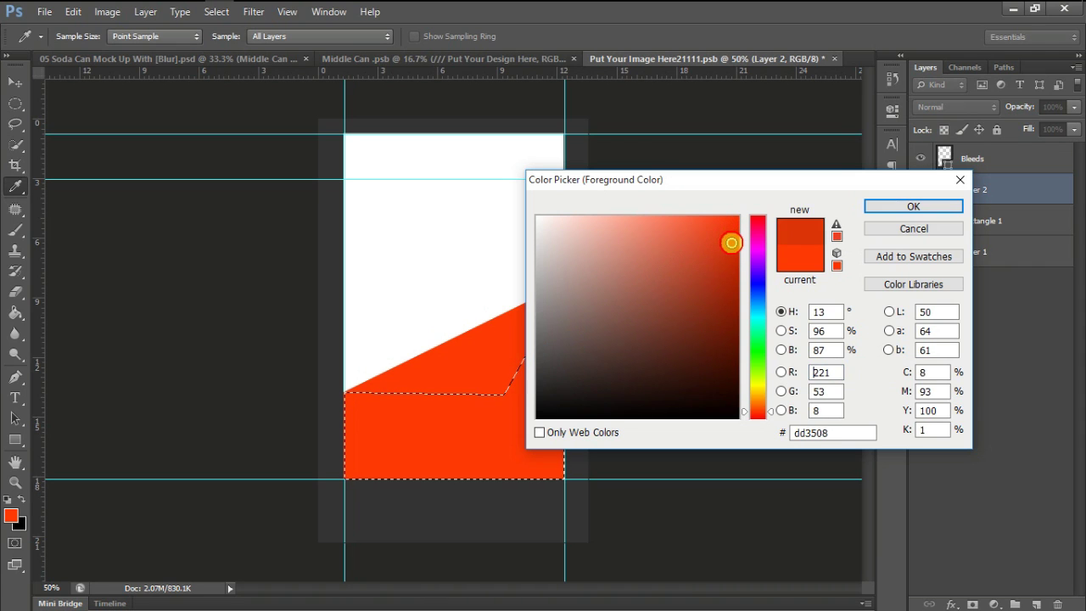
pyautogui.click(881, 207)
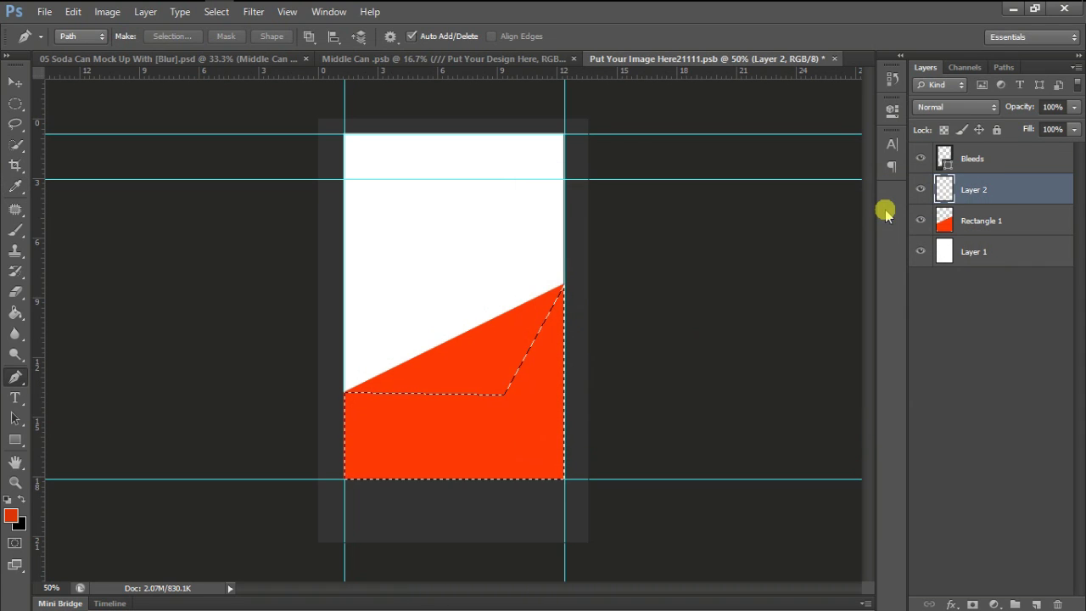
pyautogui.click(15, 312)
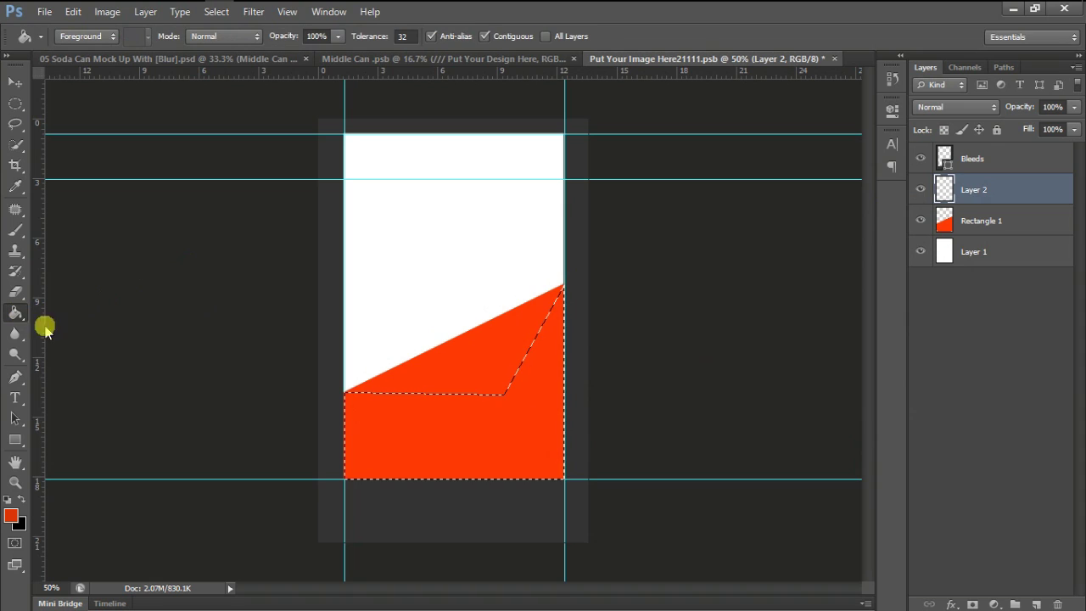
pyautogui.click(397, 419)
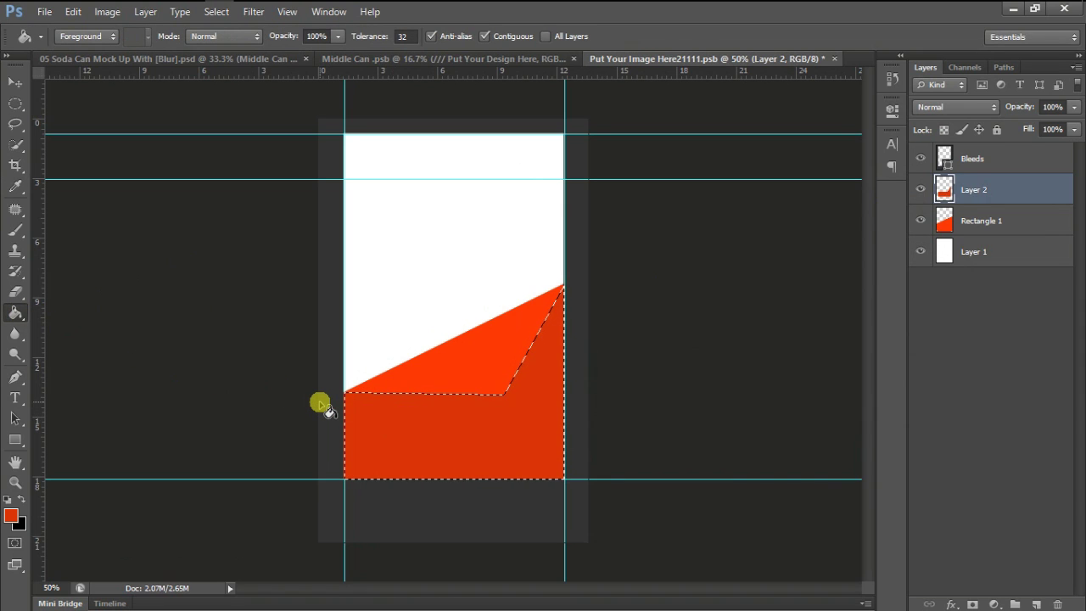
pyautogui.hotkey('ctrl', 'd')
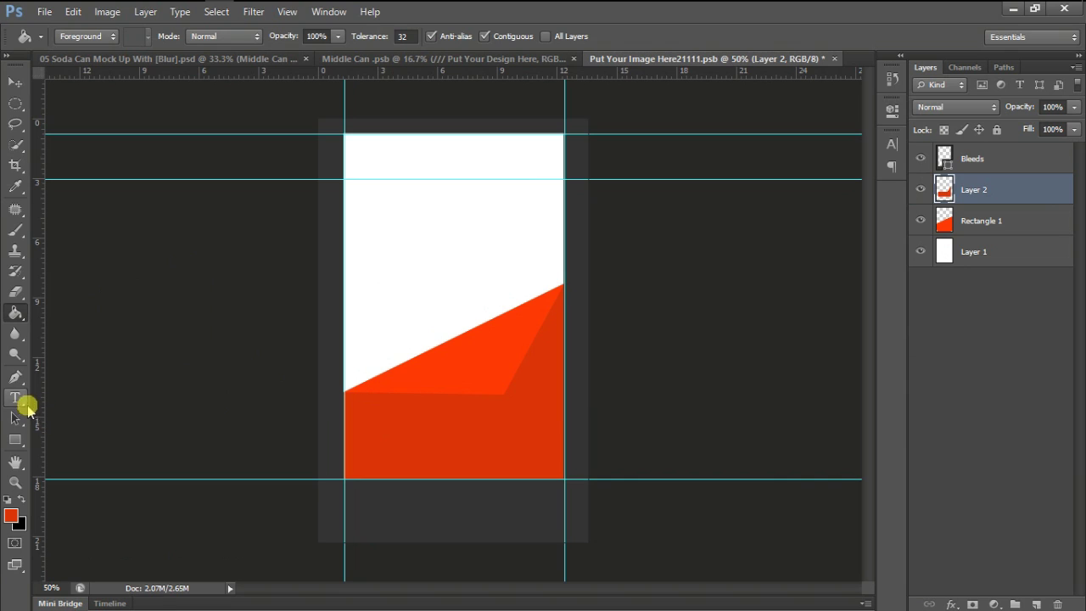
pyautogui.click(16, 376)
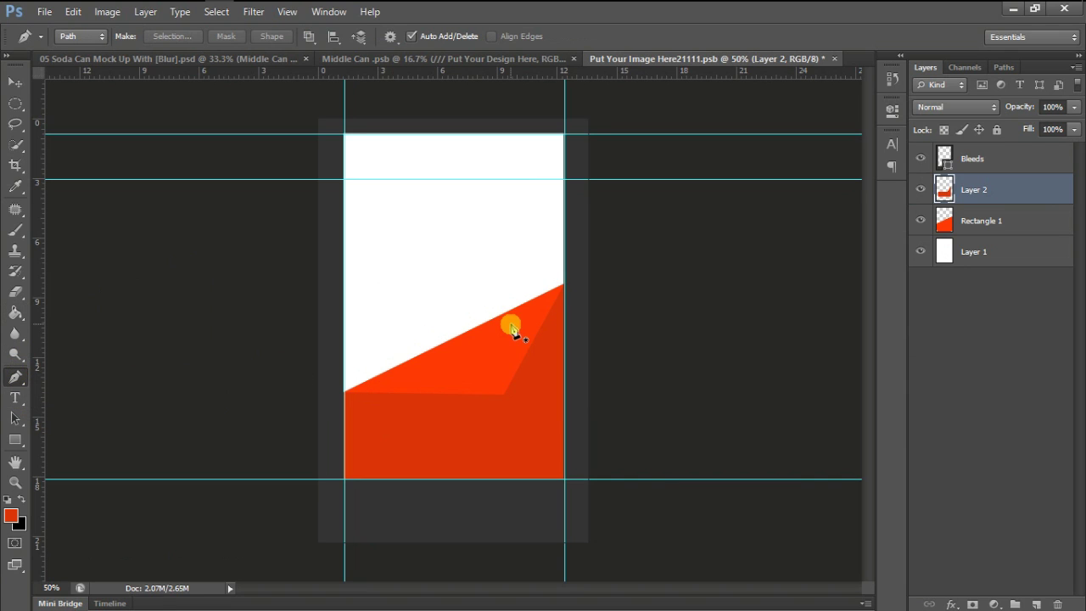
# Trace a right-hand triangle path along the diagonal and turn it into a selection
pyautogui.click(465, 333)
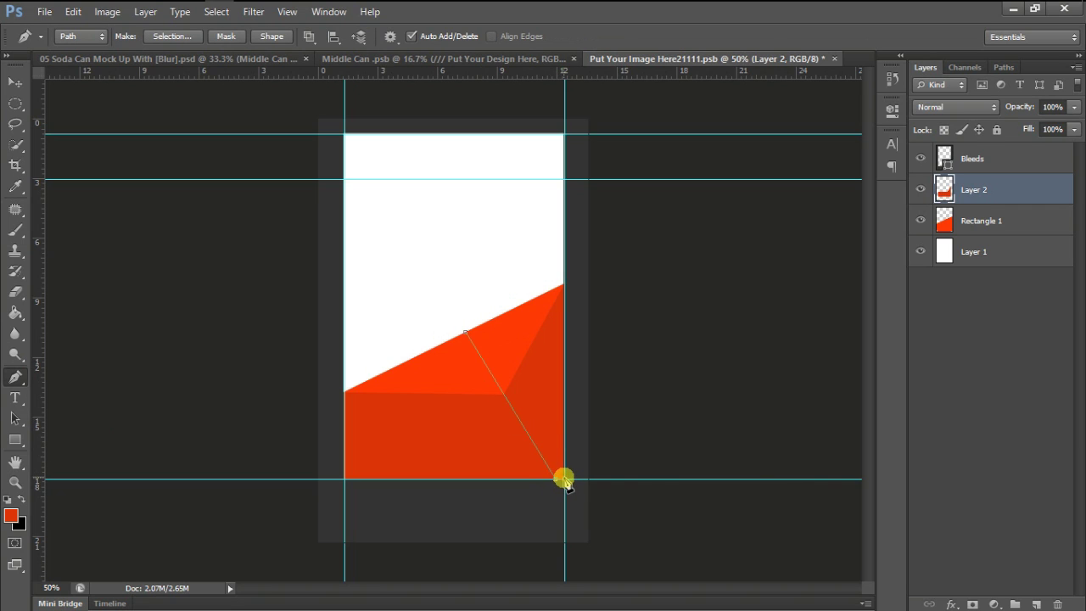
pyautogui.click(556, 478)
pyautogui.click(564, 284)
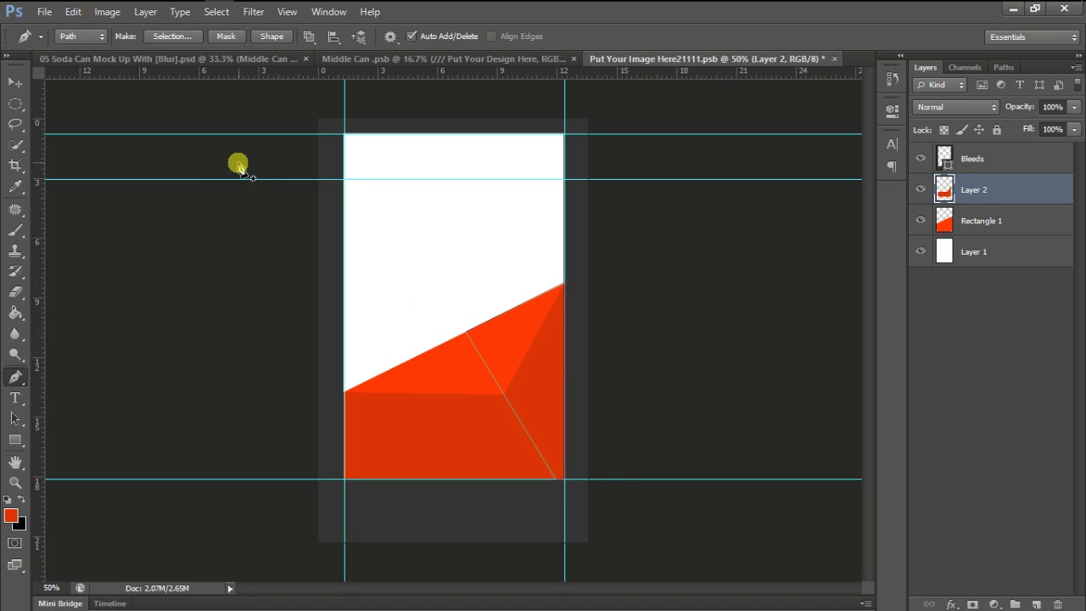
pyautogui.click(174, 35)
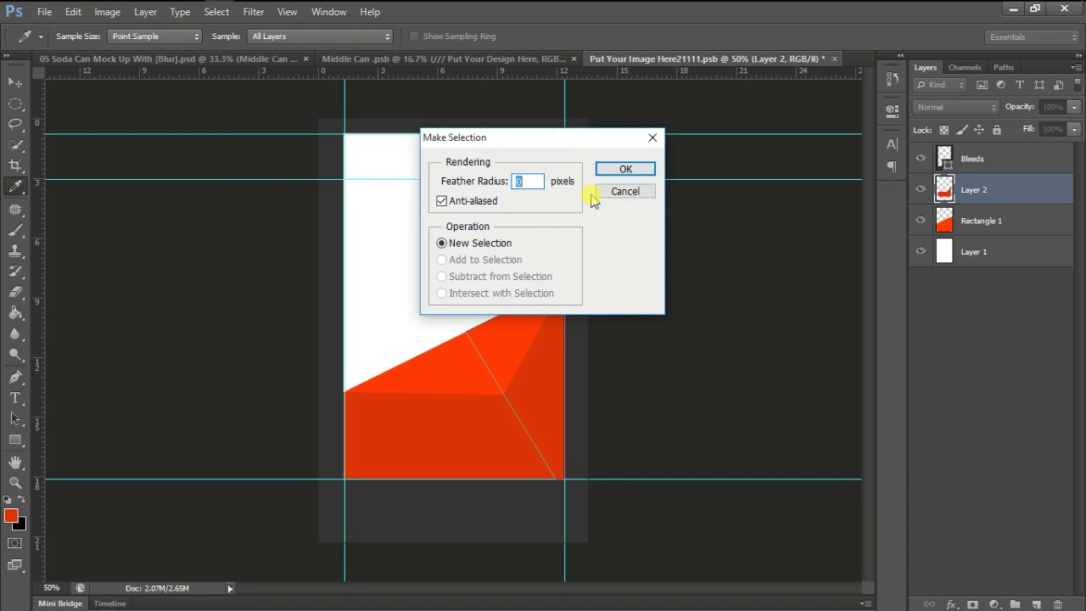
pyautogui.click(604, 170)
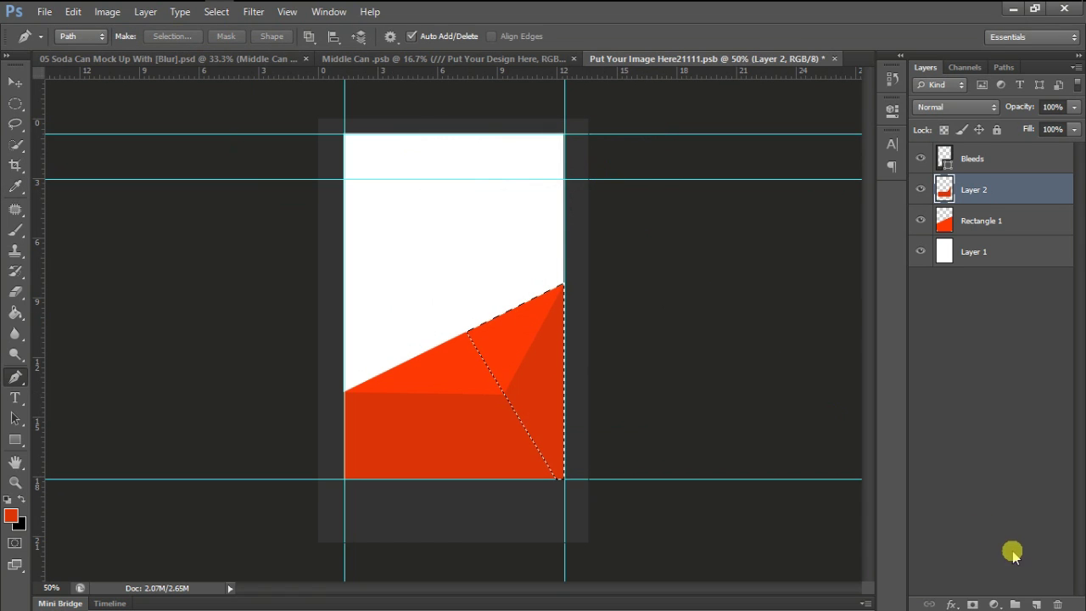
# Fill the triangle with a darker red on new Layer 3, then deselect
pyautogui.click(1036, 604)
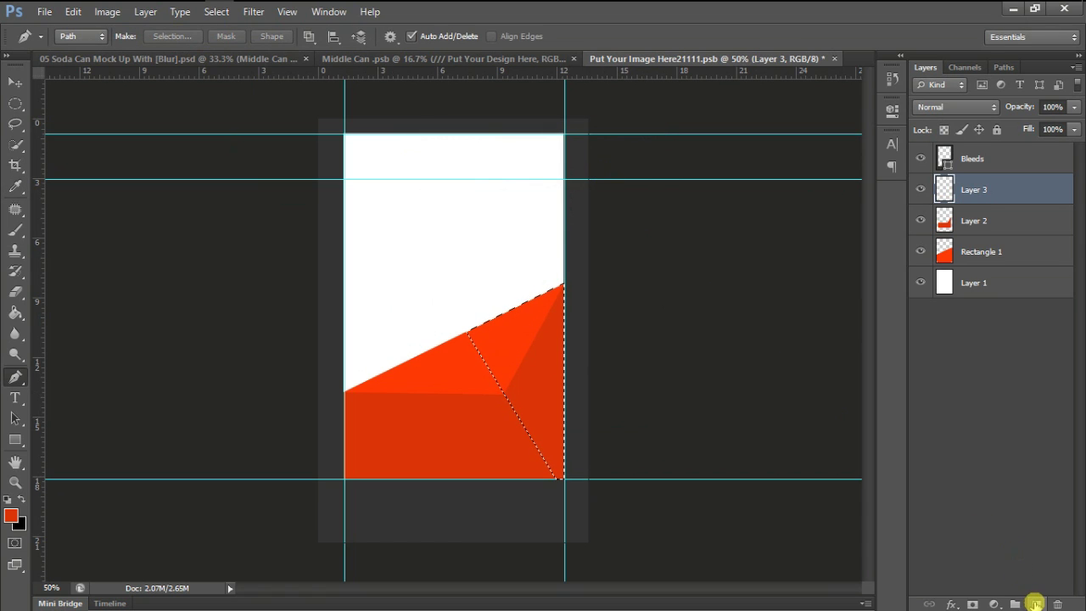
pyautogui.click(10, 514)
pyautogui.click(726, 262)
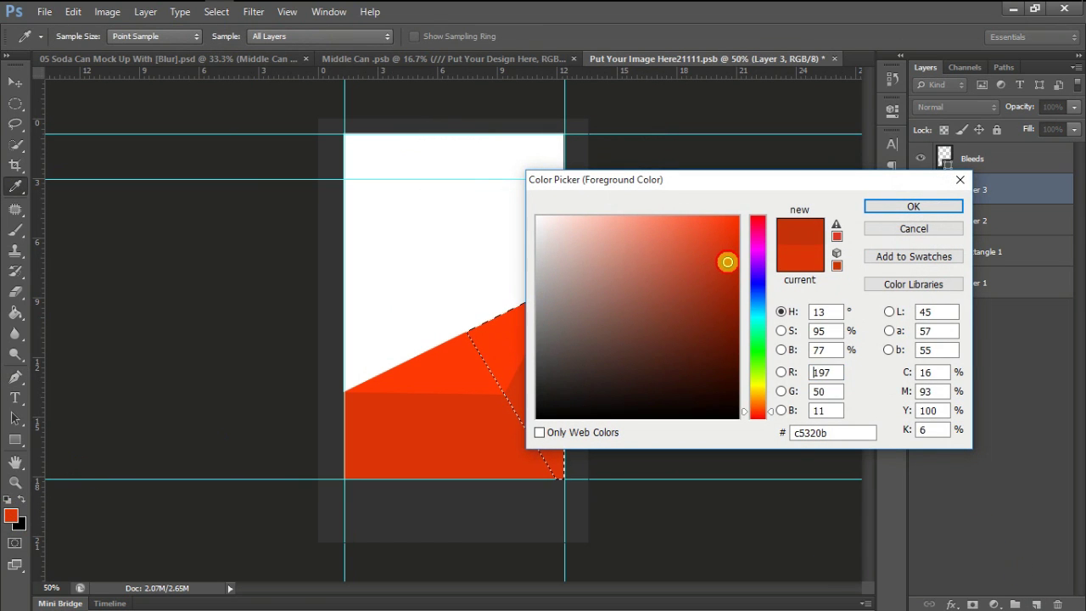
pyautogui.click(896, 208)
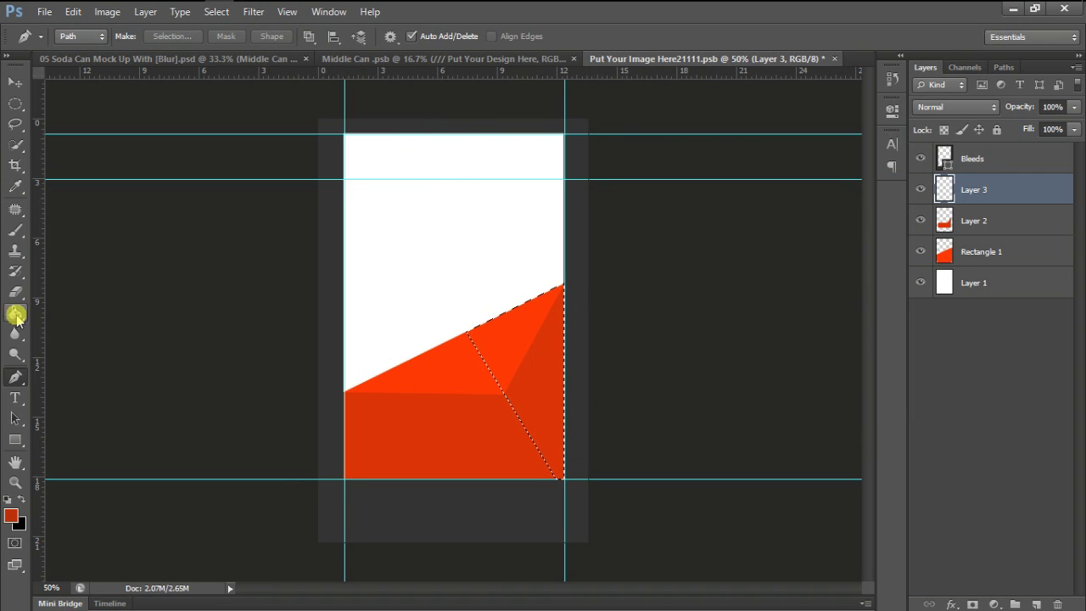
pyautogui.click(14, 312)
pyautogui.click(515, 373)
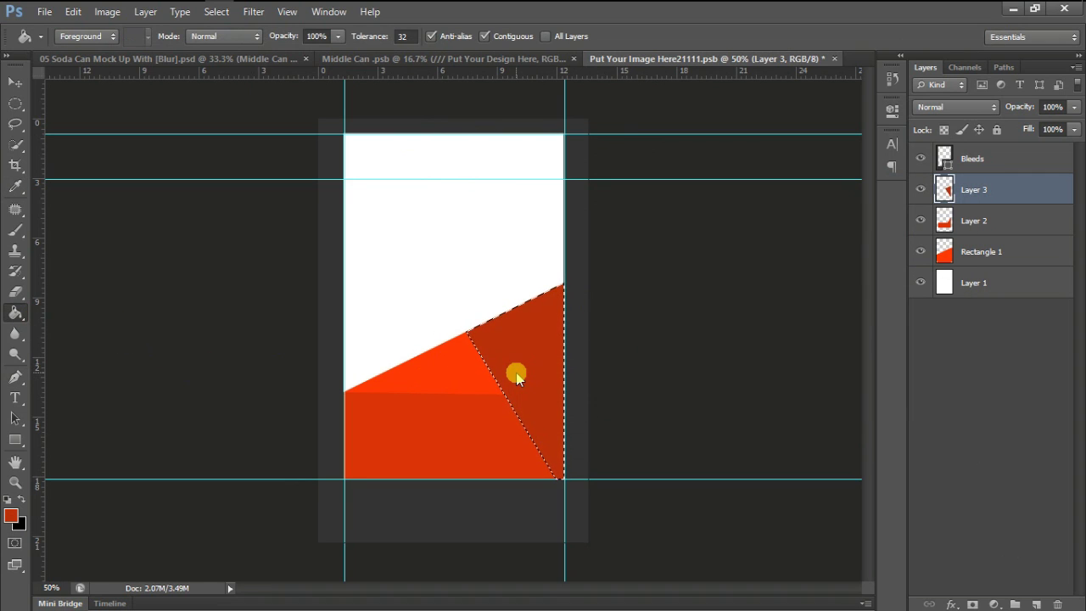
pyautogui.hotkey('ctrl', 'd')
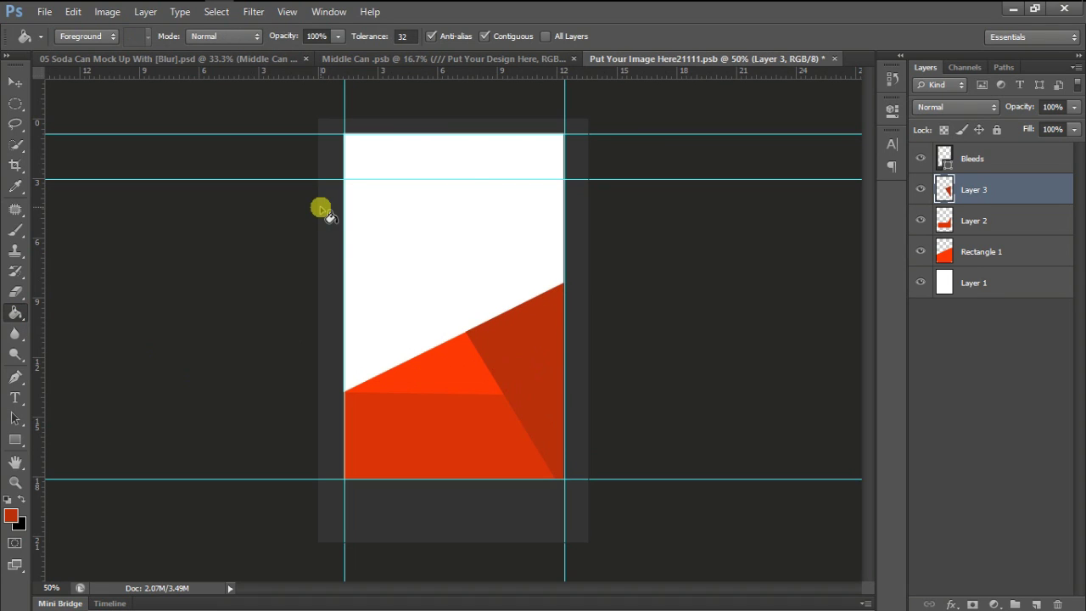
# Set Layer 3 to Overlay blending at 40% opacity
pyautogui.click(984, 107)
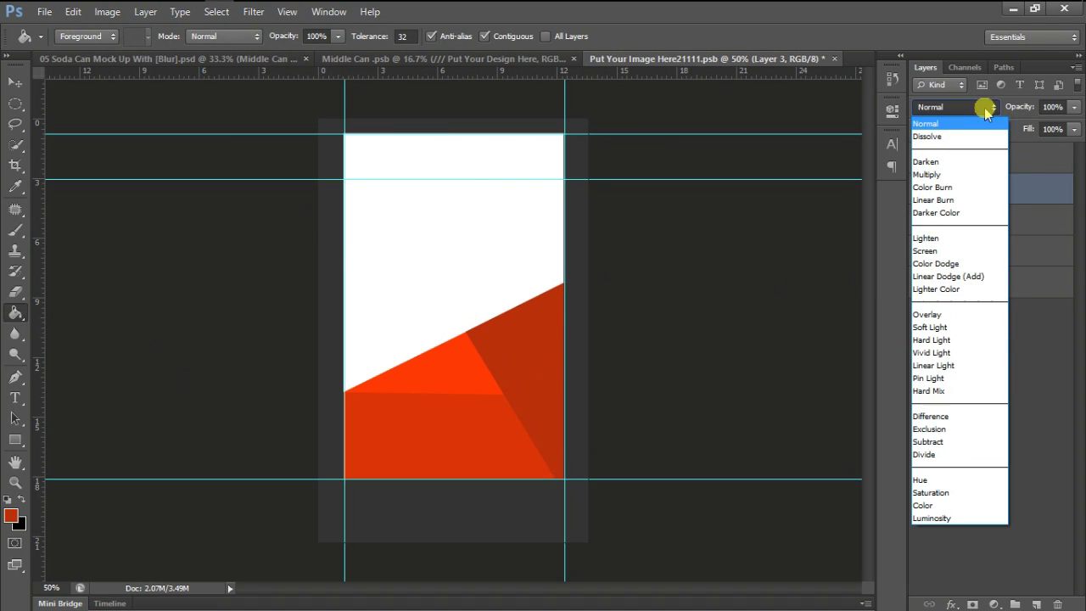
pyautogui.click(927, 314)
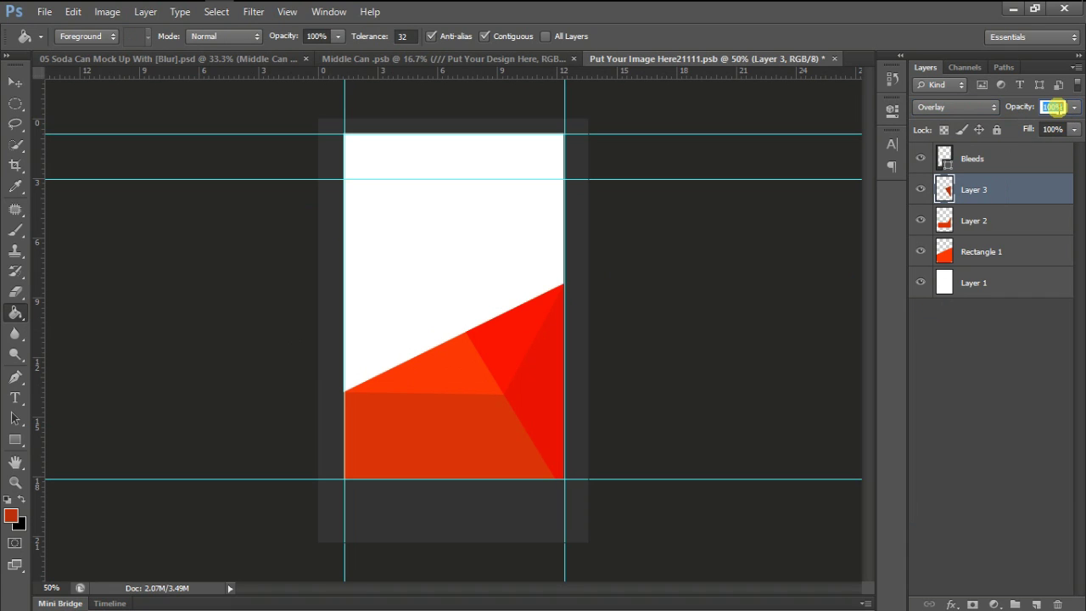
pyautogui.write('40')
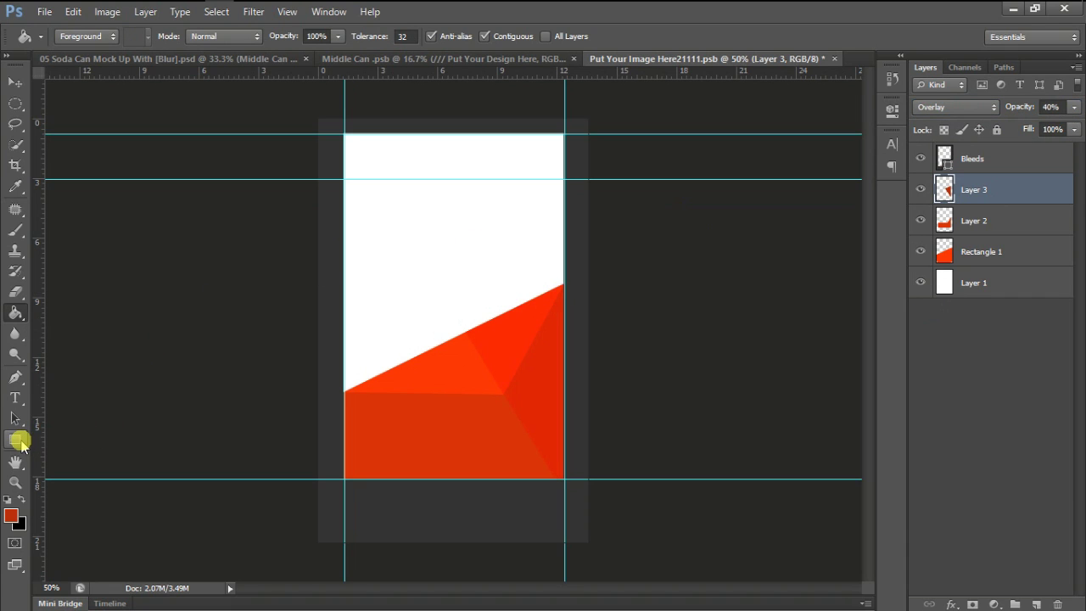
# Draw a rectangle across the top with no stroke and #00aeef blue fill
pyautogui.click(17, 439)
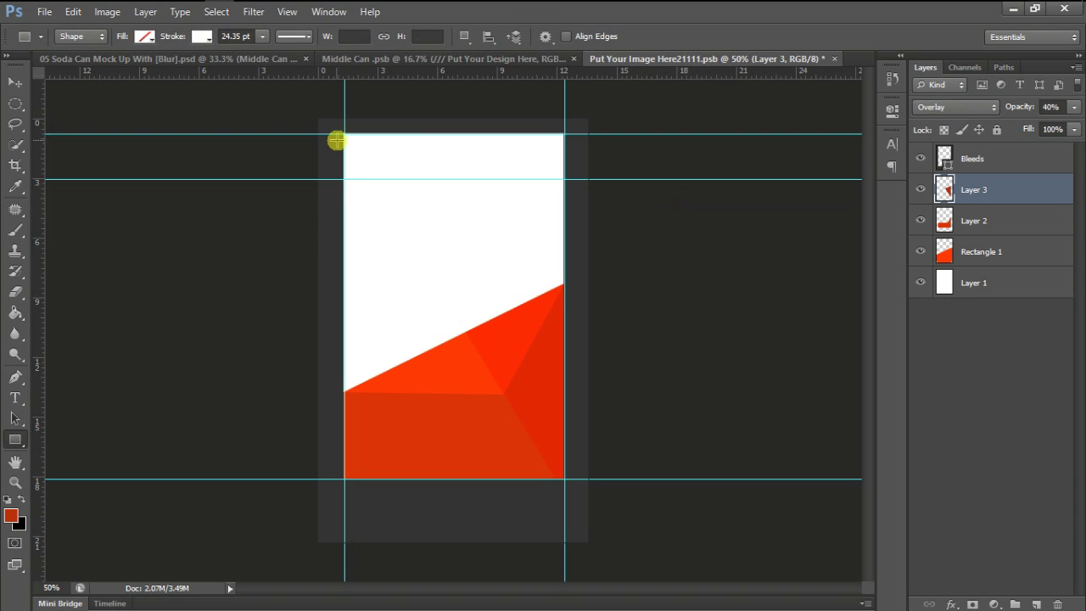
pyautogui.moveTo(342, 134); pyautogui.dragTo(562, 235)
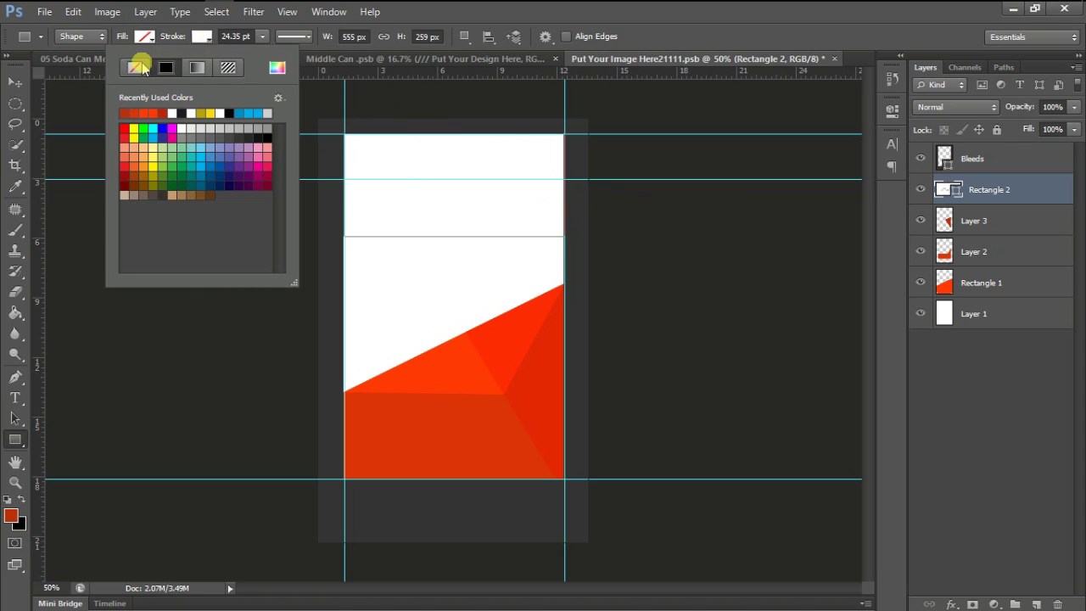
pyautogui.click(136, 67)
pyautogui.click(145, 37)
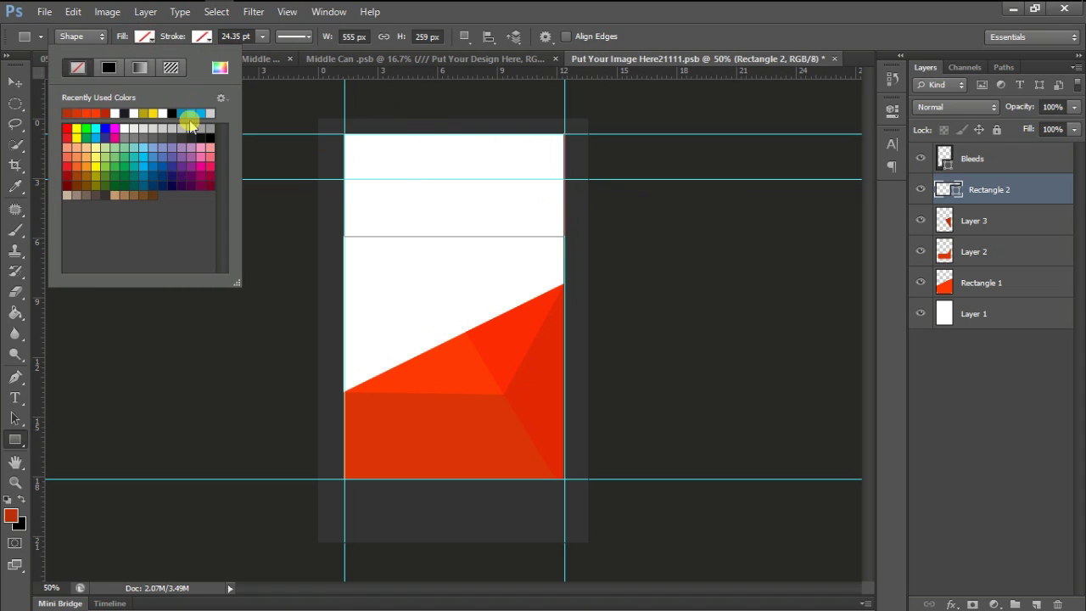
pyautogui.click(193, 112)
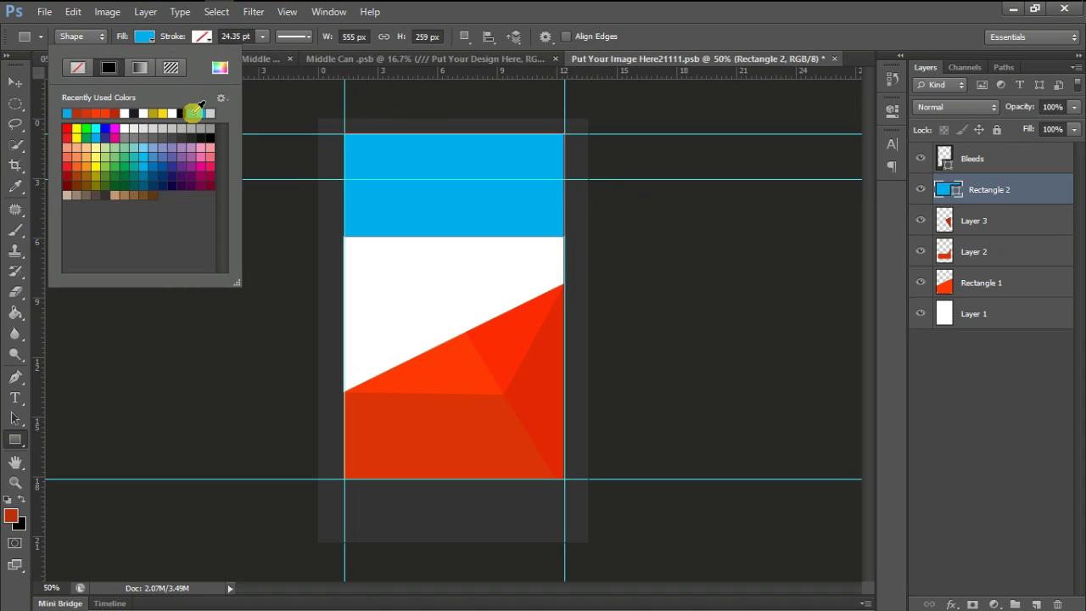
pyautogui.click(220, 67)
pyautogui.click(791, 433)
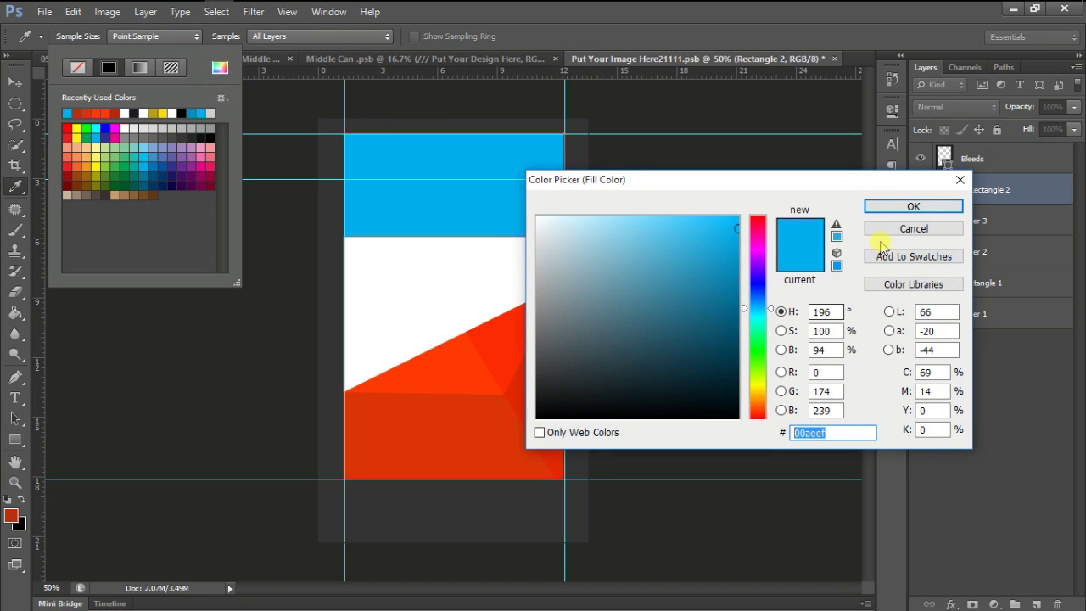
pyautogui.click(912, 206)
# Rotate and enlarge Rectangle 2 diagonally, leaving a white band above the red
pyautogui.click(988, 375)
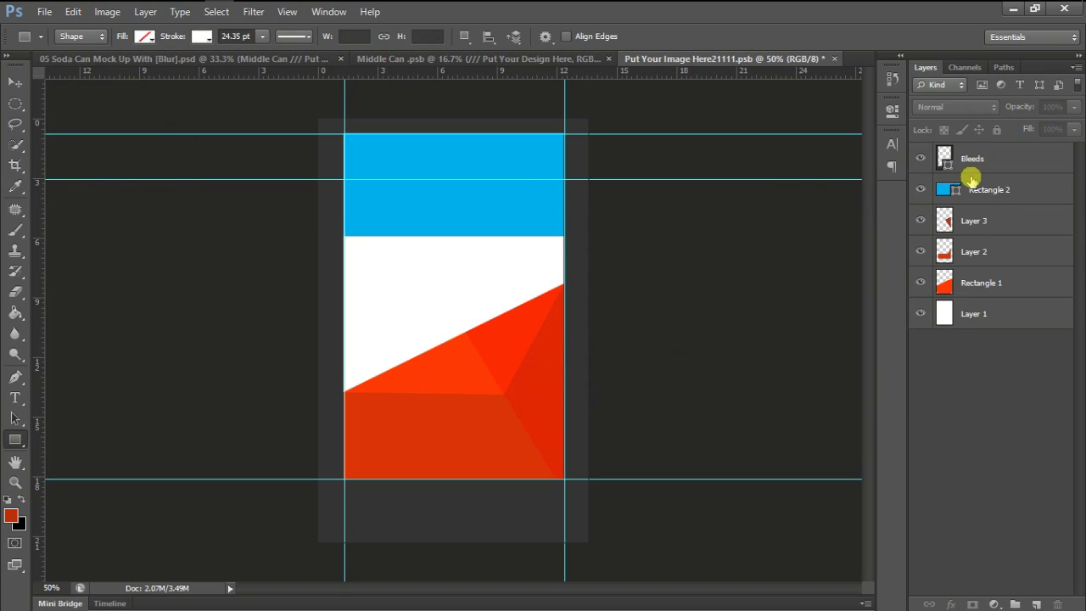
pyautogui.click(970, 178)
pyautogui.hotkey('ctrl', 't')
pyautogui.moveTo(690, 240); pyautogui.dragTo(635, 151)
pyautogui.moveTo(577, 180)
pyautogui.mouseDown()
pyautogui.moveTo(649, 194)
pyautogui.moveTo(537, 178)
pyautogui.mouseUp()
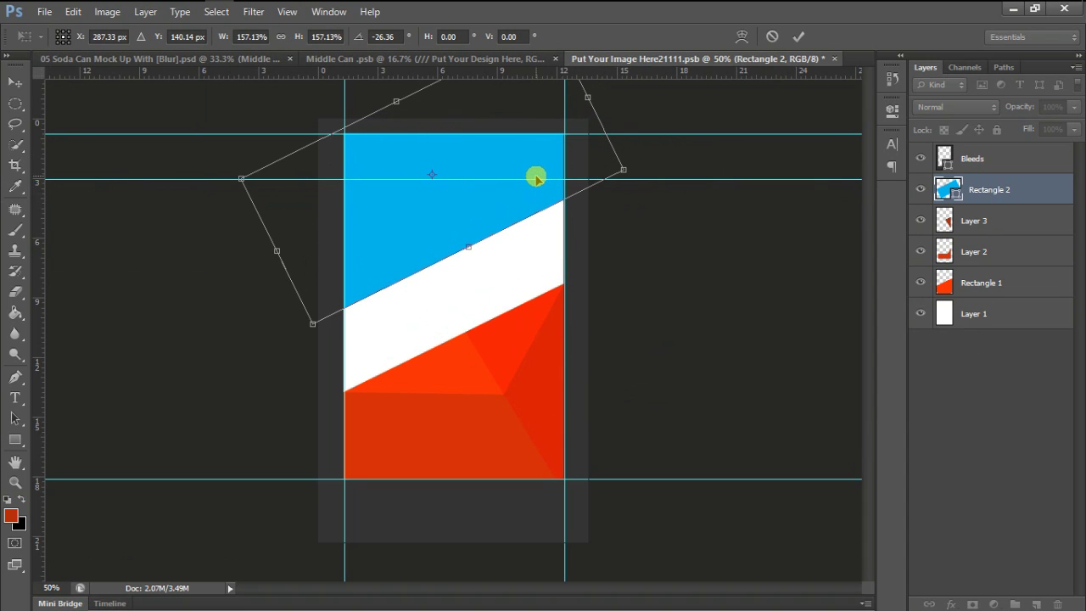
pyautogui.click(798, 36)
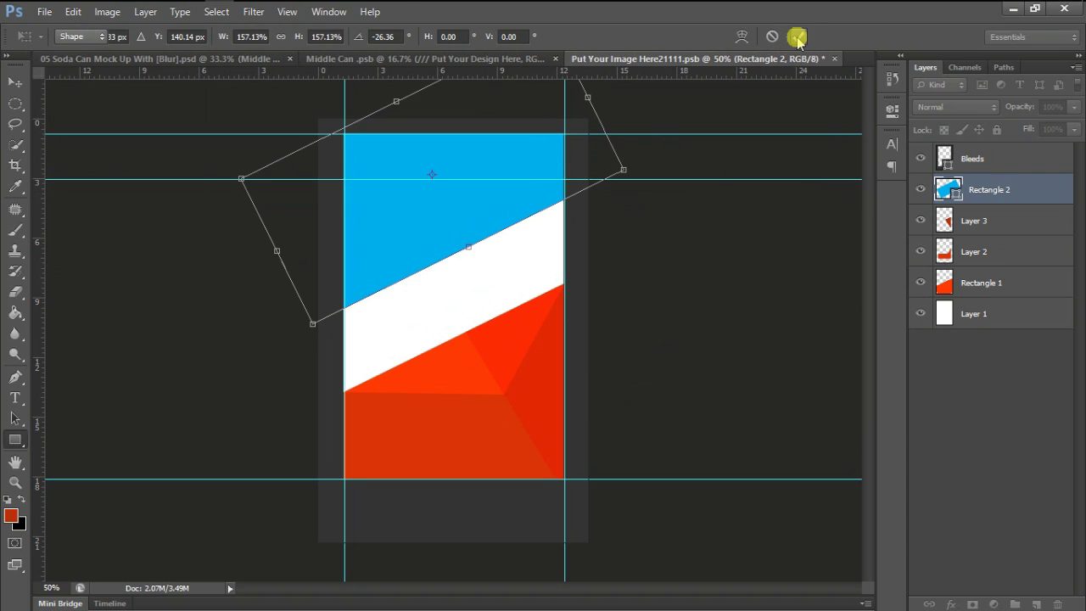
pyautogui.click(975, 361)
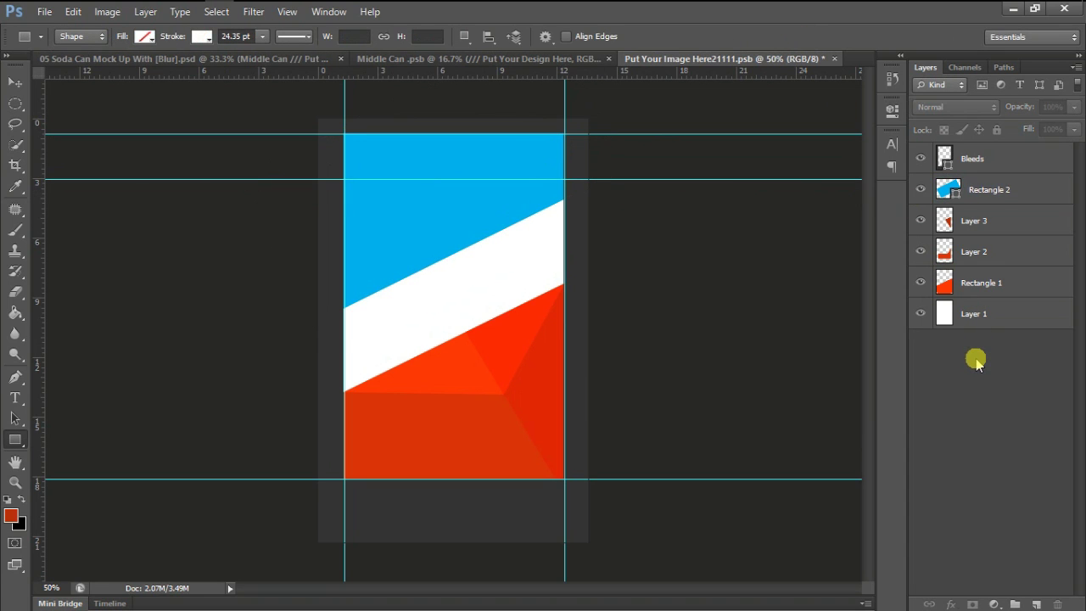
pyautogui.click(989, 193)
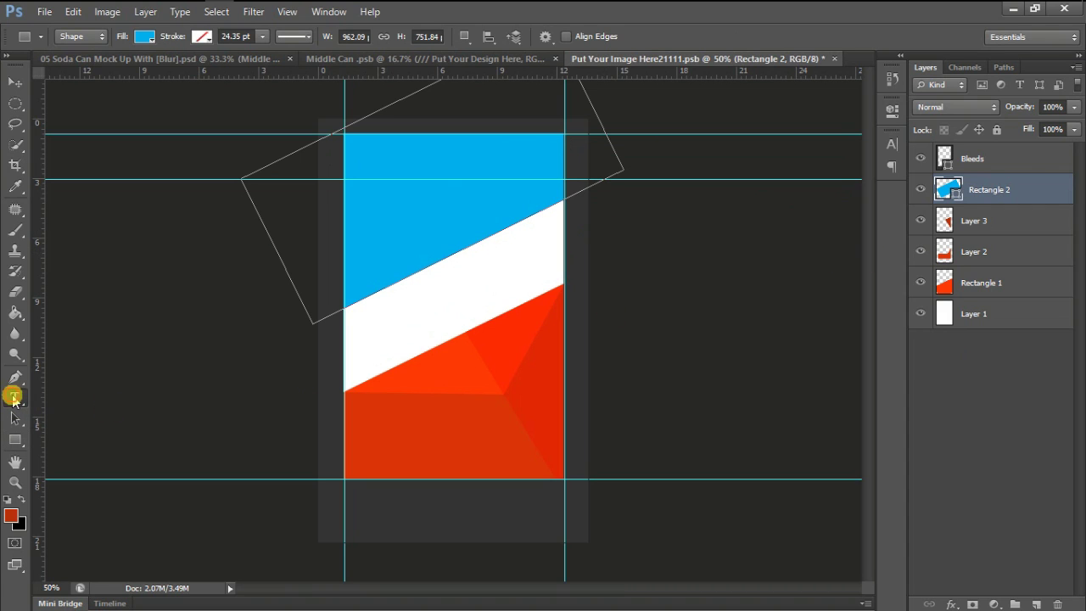
pyautogui.click(15, 397)
# Add the text DEZCORB on the white band at 20 pt
pyautogui.click(383, 335)
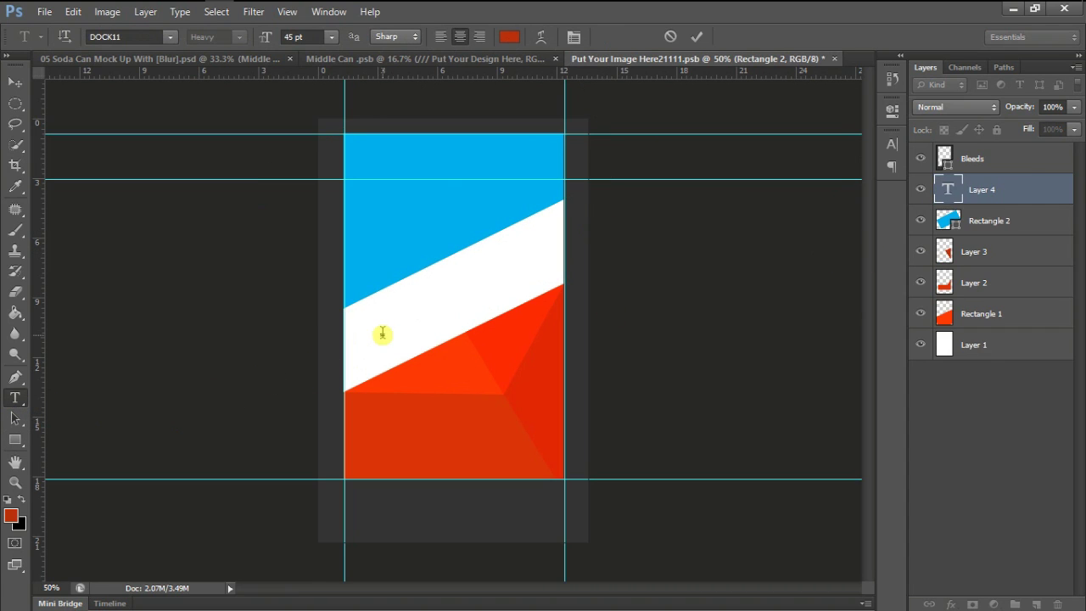
pyautogui.write('DEZ')
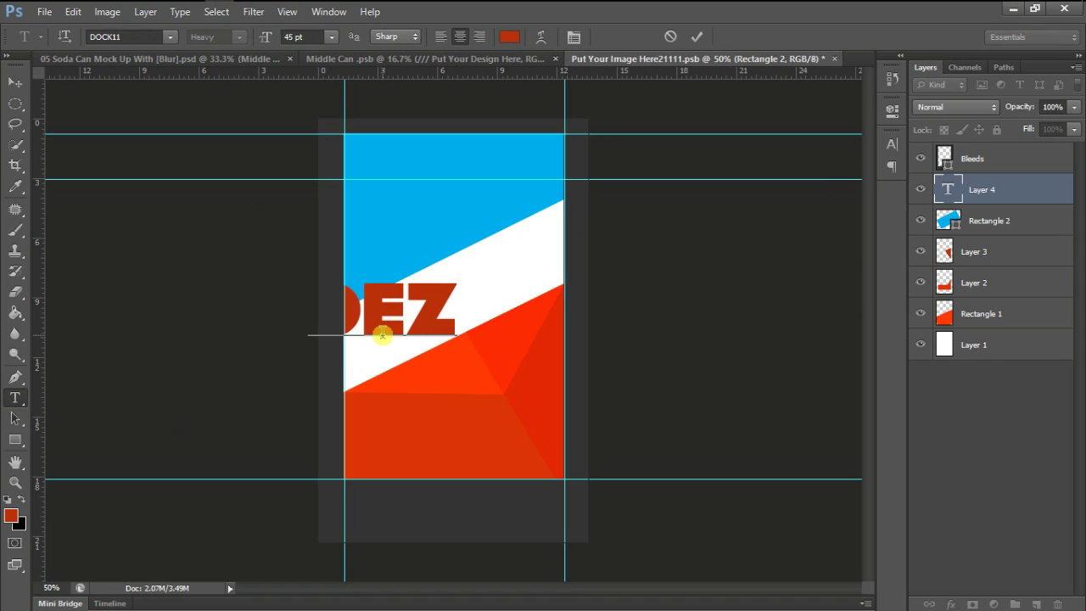
pyautogui.write('CORB')
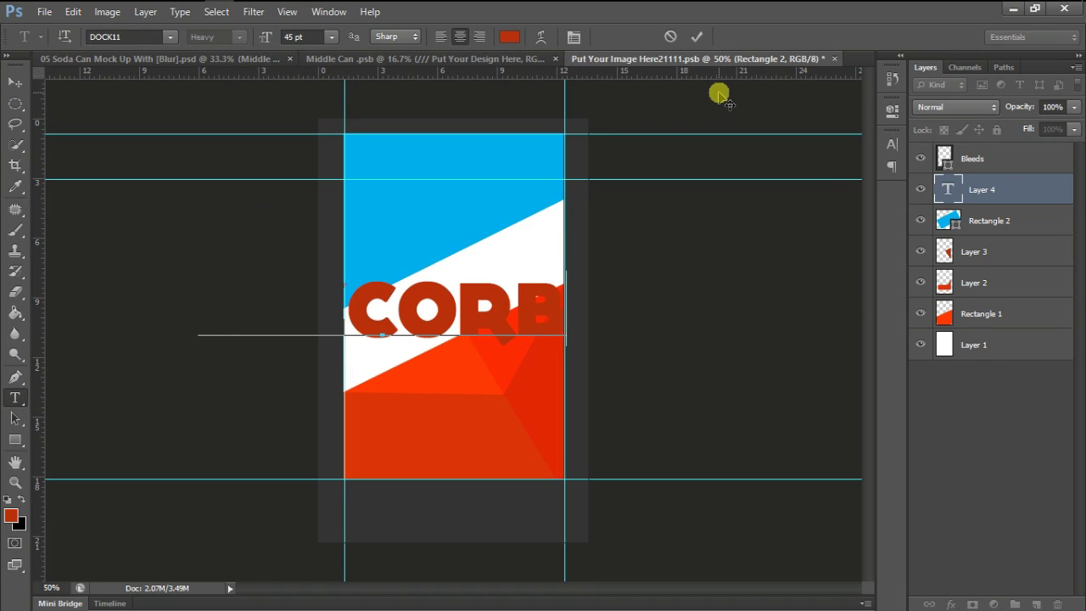
pyautogui.click(695, 38)
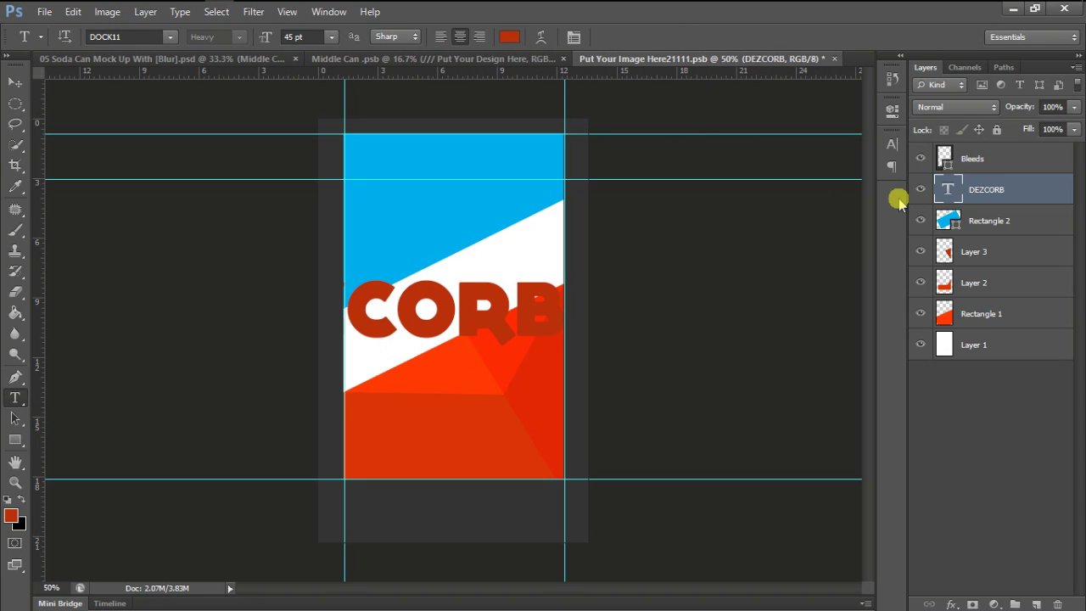
pyautogui.click(297, 37)
pyautogui.write('20')
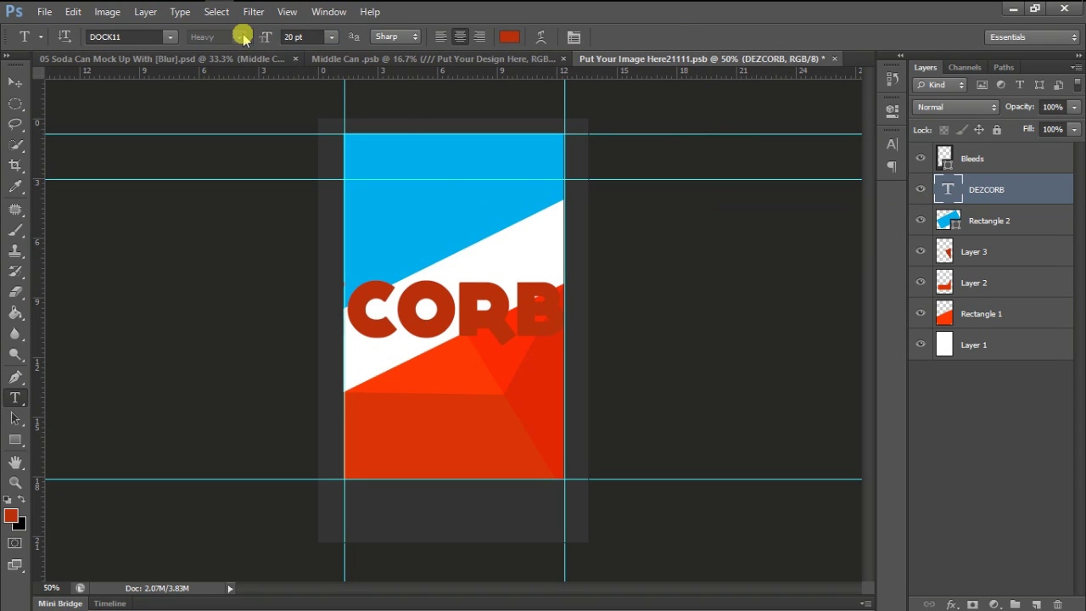
pyautogui.press('Return')
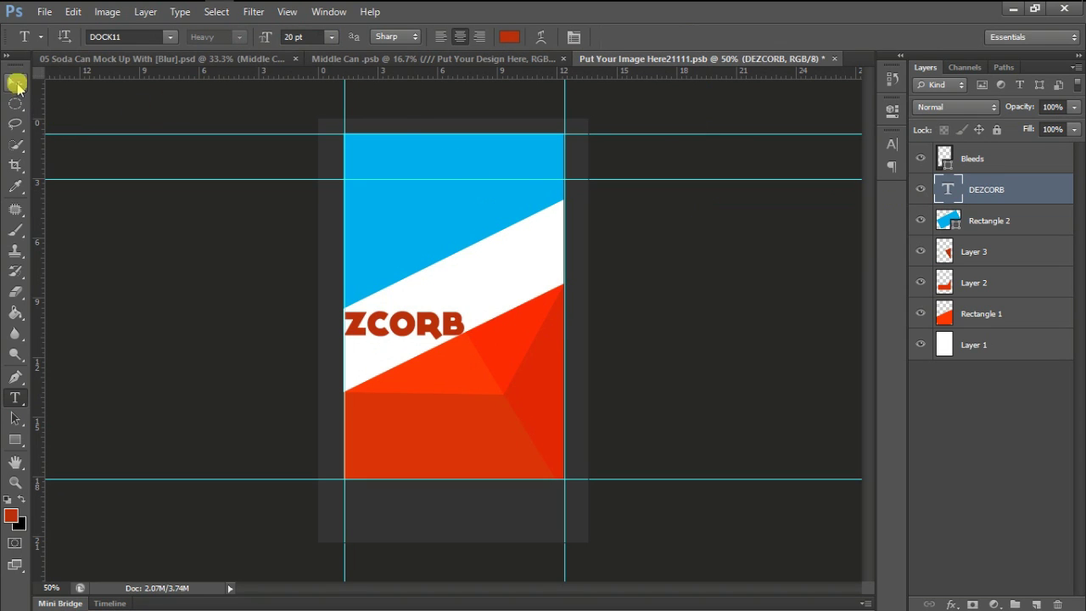
# Move DEZCORB up onto the white band and rotate it along the diagonal
pyautogui.click(16, 81)
pyautogui.moveTo(473, 321)
pyautogui.mouseDown()
pyautogui.moveTo(547, 280)
pyautogui.moveTo(549, 221)
pyautogui.mouseUp()
pyautogui.hotkey('ctrl', 't')
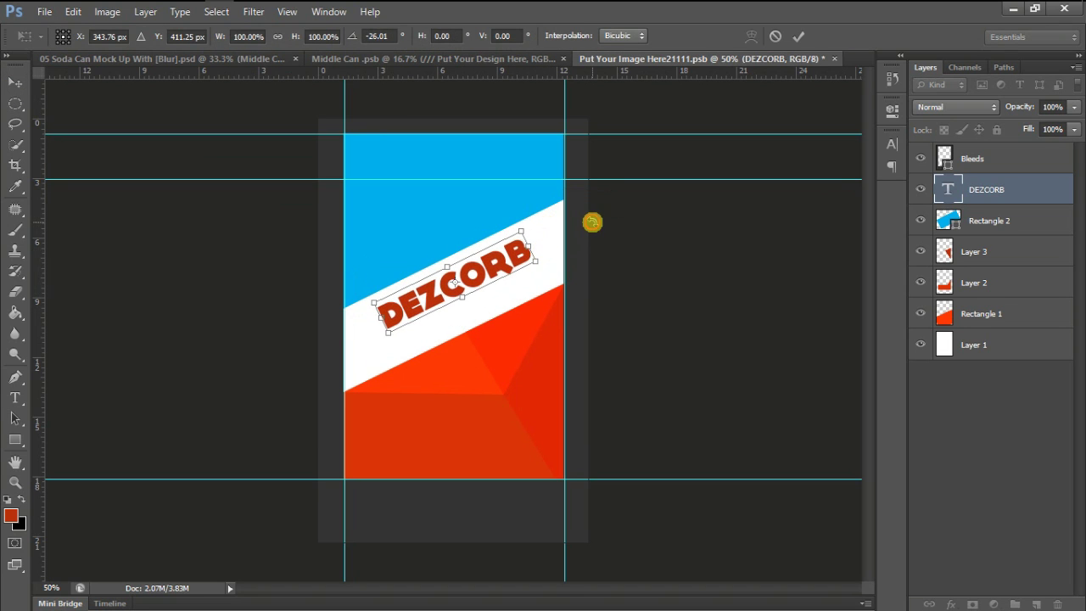
pyautogui.press('Return')
# Add the text DRINK below DEZCORB
pyautogui.press('t')
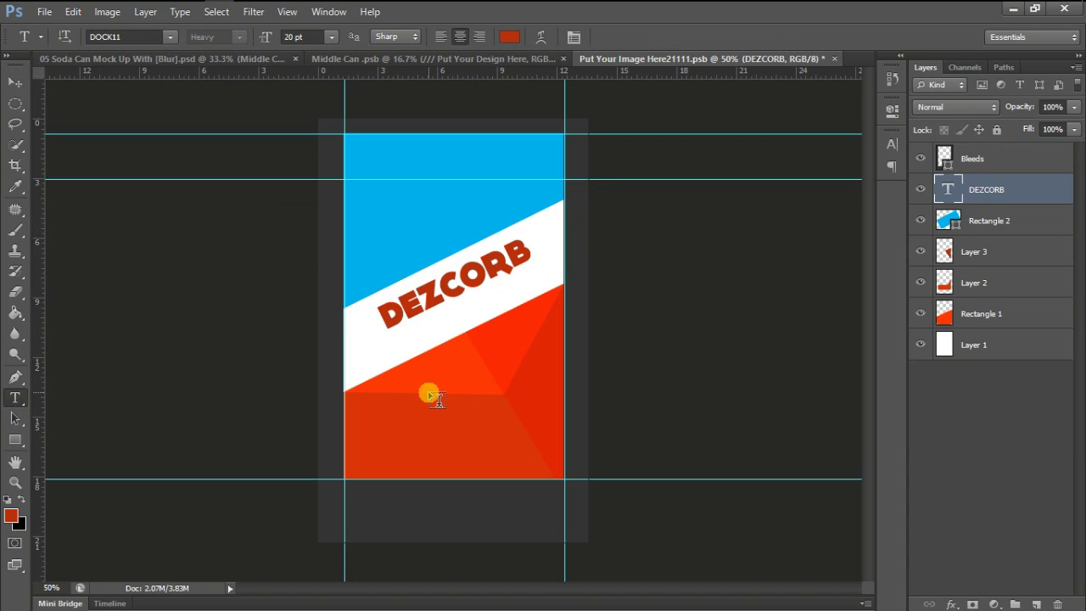
pyautogui.click(428, 391)
pyautogui.write('RI')
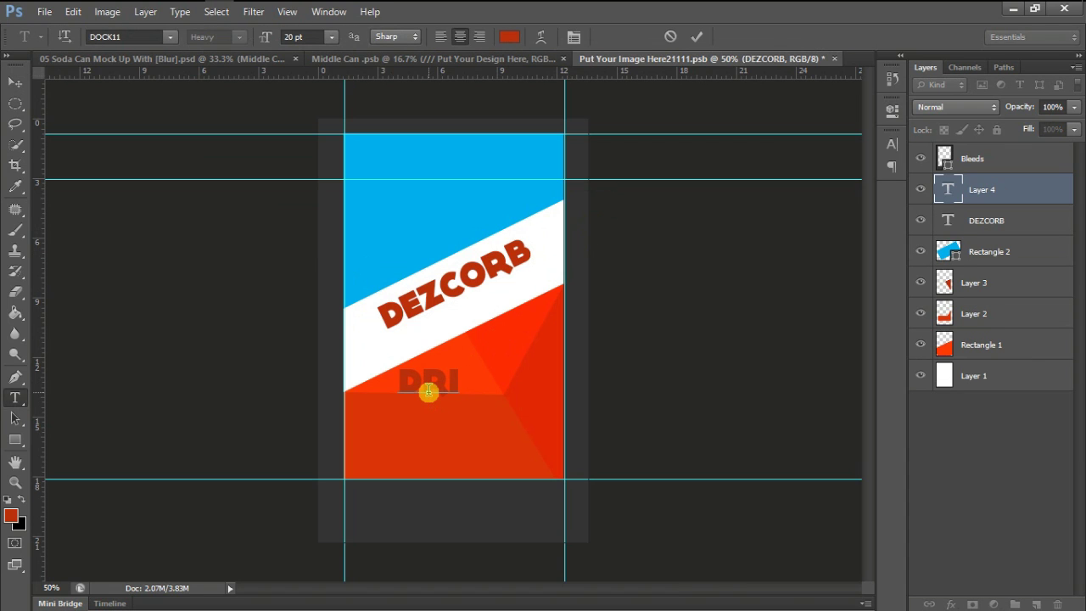
pyautogui.write('NK')
pyautogui.click(696, 36)
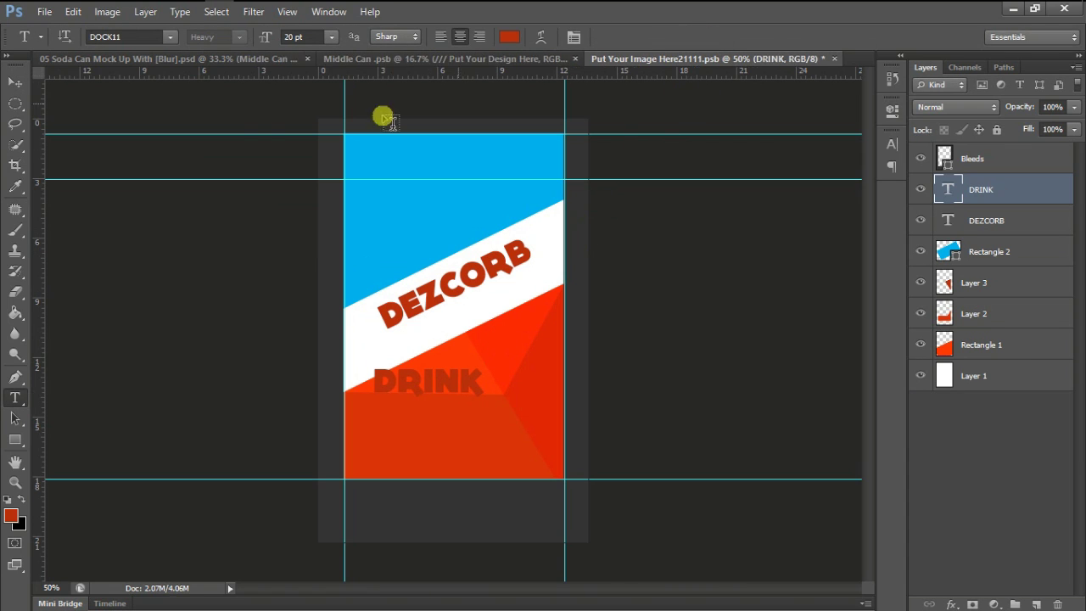
# Rotate DRINK to follow the band and place it just beneath DEZCORB
pyautogui.click(16, 82)
pyautogui.moveTo(446, 336); pyautogui.dragTo(471, 299)
pyautogui.hotkey('ctrl', 't')
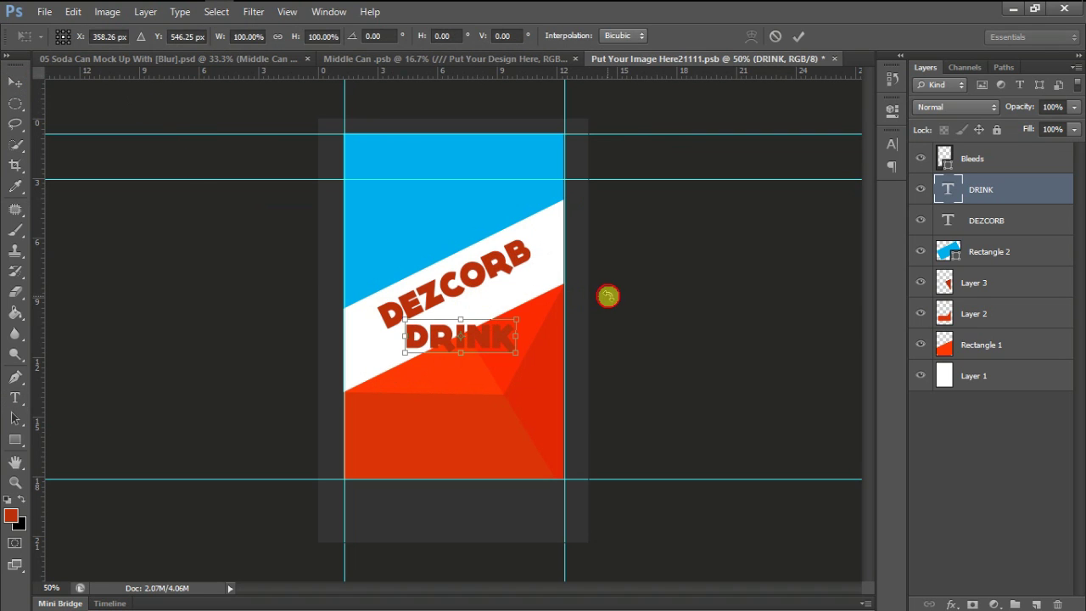
pyautogui.moveTo(608, 295); pyautogui.dragTo(566, 245)
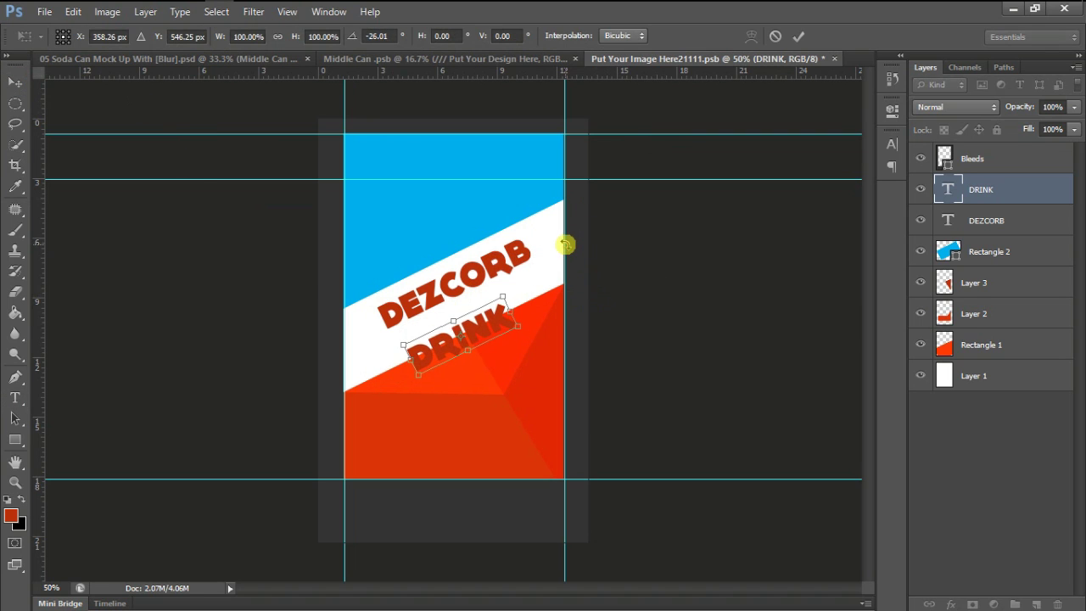
pyautogui.press('Return')
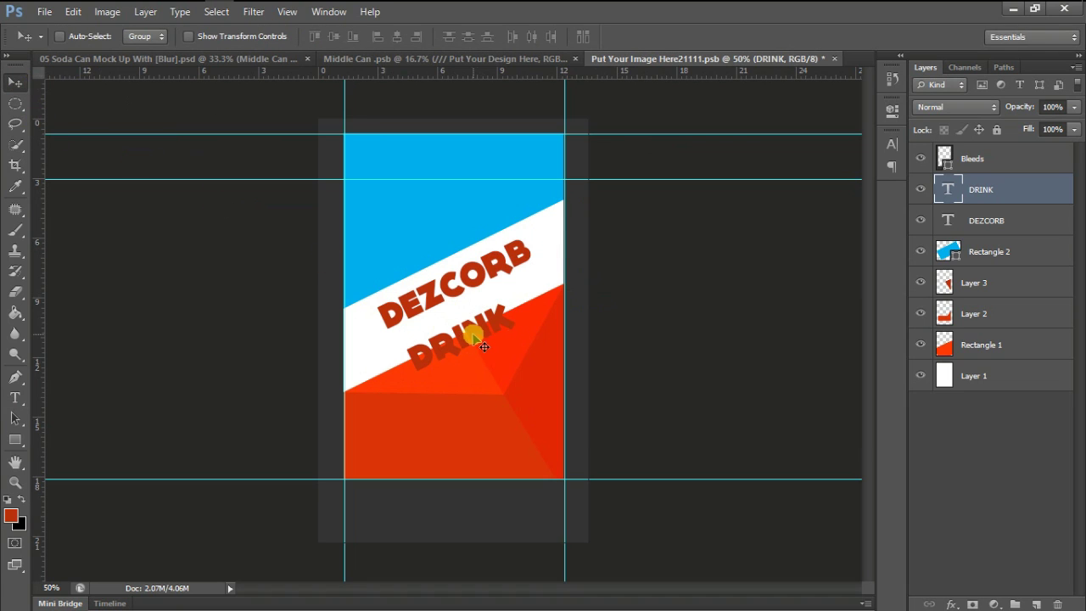
pyautogui.moveTo(473, 335)
pyautogui.mouseDown()
pyautogui.moveTo(504, 310)
pyautogui.moveTo(486, 313)
pyautogui.mouseUp()
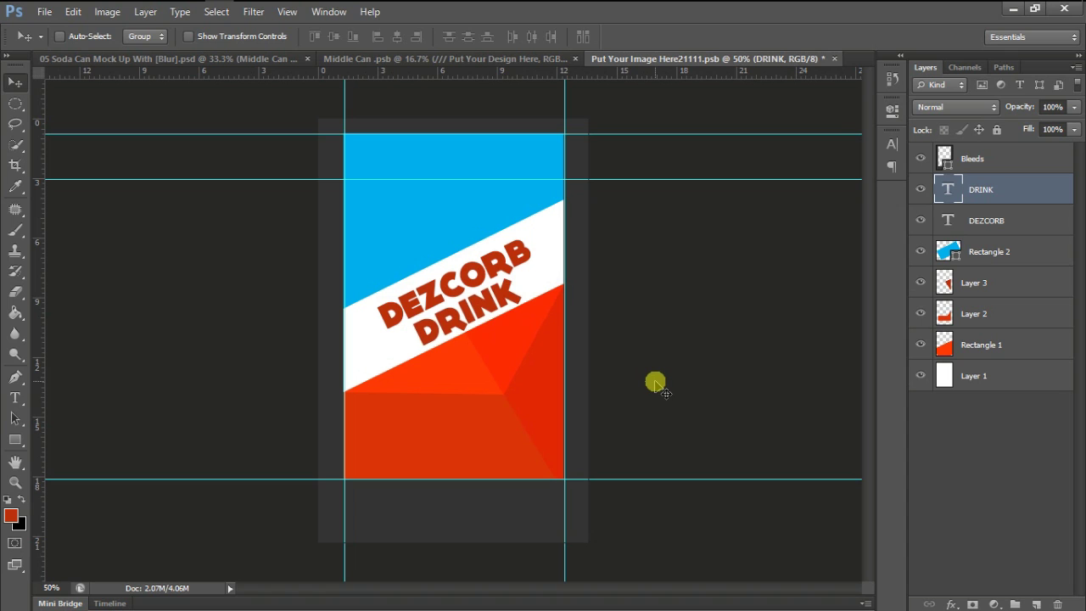
# Merge the DEZCORB and DRINK text layers into one layer
pyautogui.keyDown('shift'); pyautogui.click(988, 219); pyautogui.keyUp('shift')
pyautogui.rightClick(988, 218)
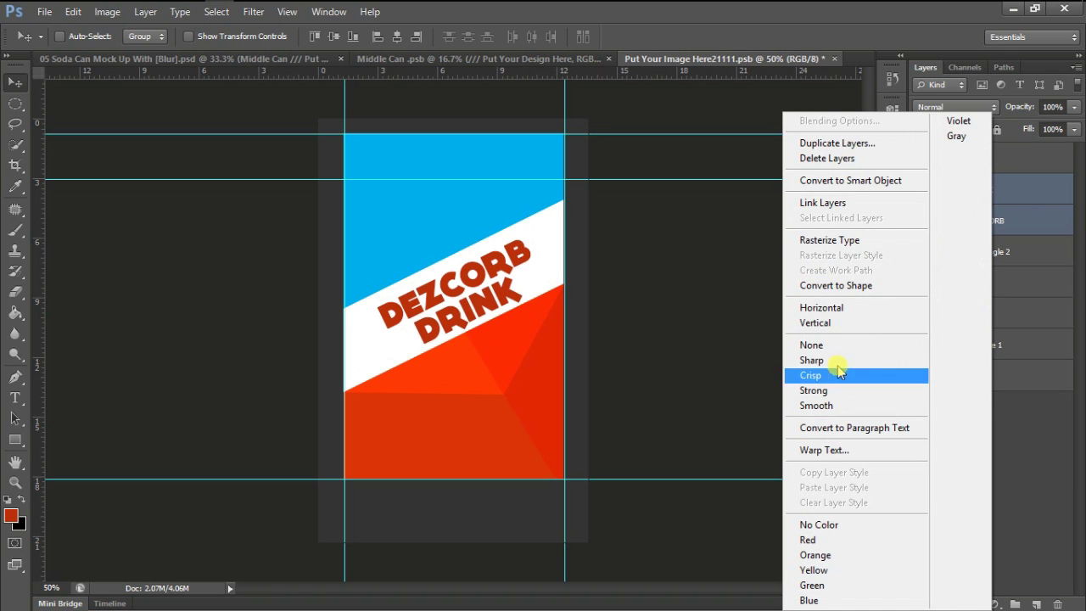
pyautogui.click(855, 242)
pyautogui.rightClick(994, 188)
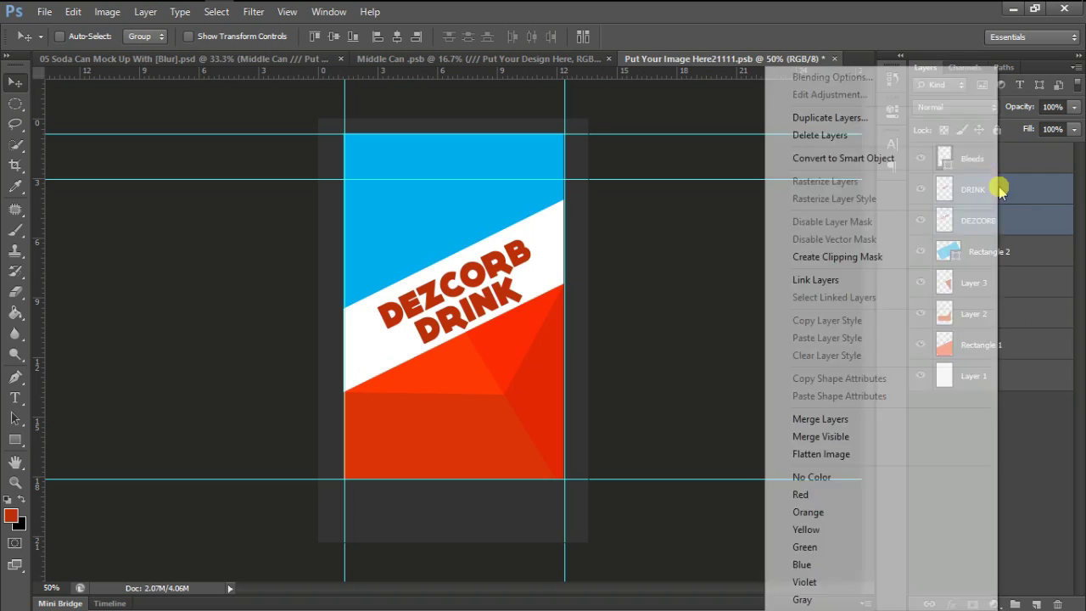
pyautogui.click(839, 420)
pyautogui.click(920, 189)
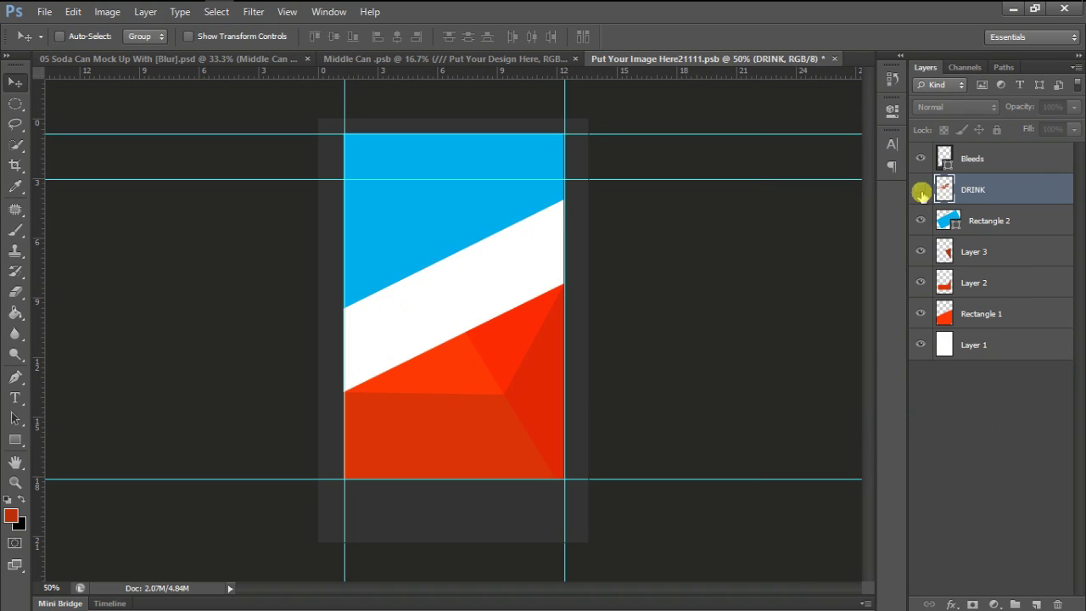
pyautogui.click(920, 189)
# Give the merged DRINK layer a thick white Stroke layer style
pyautogui.rightClick(994, 191)
pyautogui.click(836, 77)
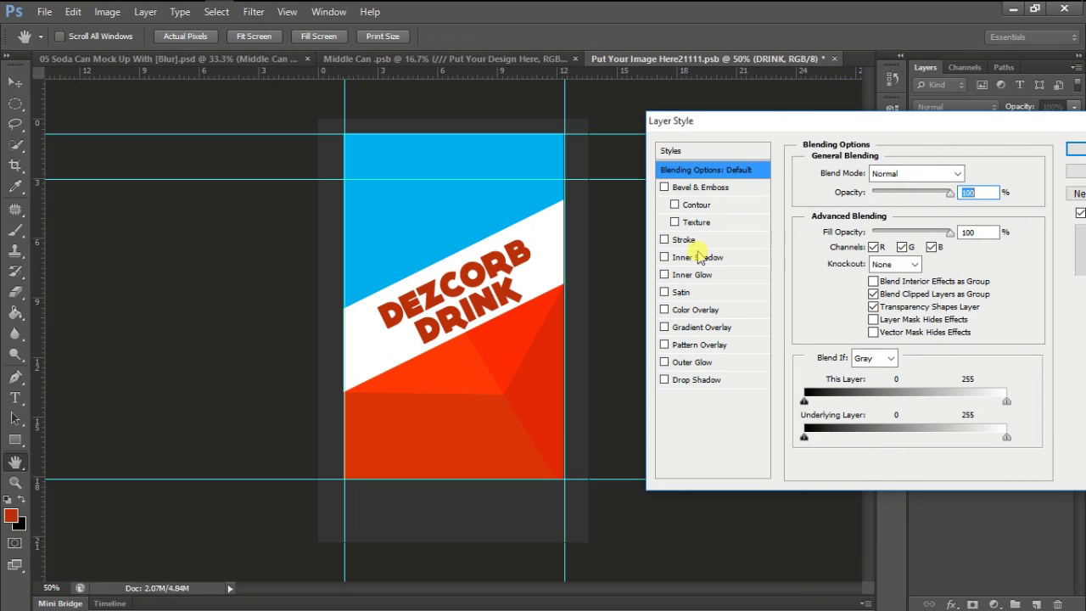
pyautogui.click(682, 240)
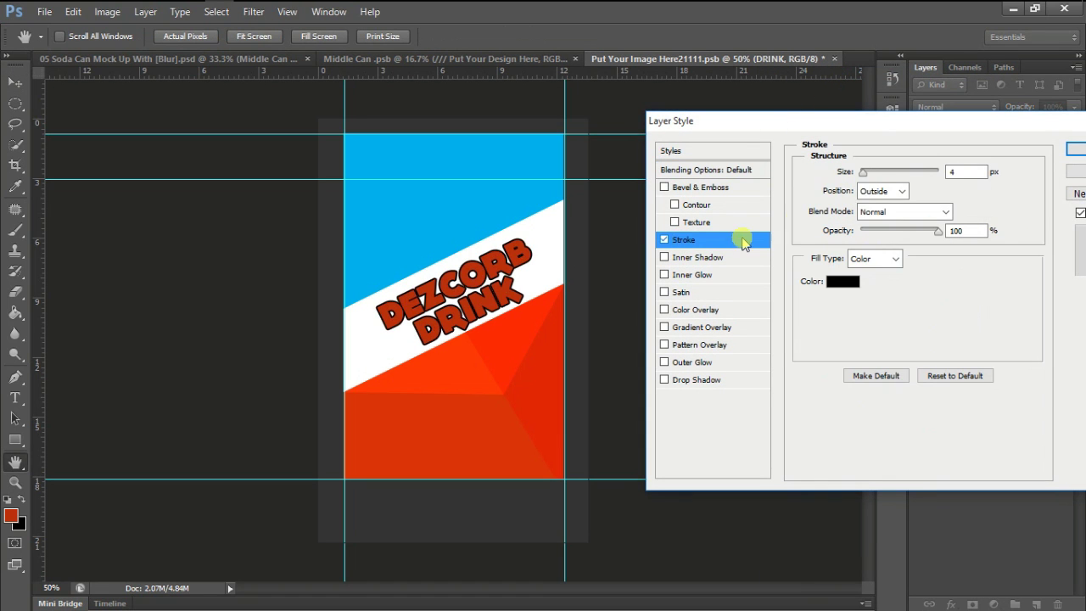
pyautogui.click(842, 281)
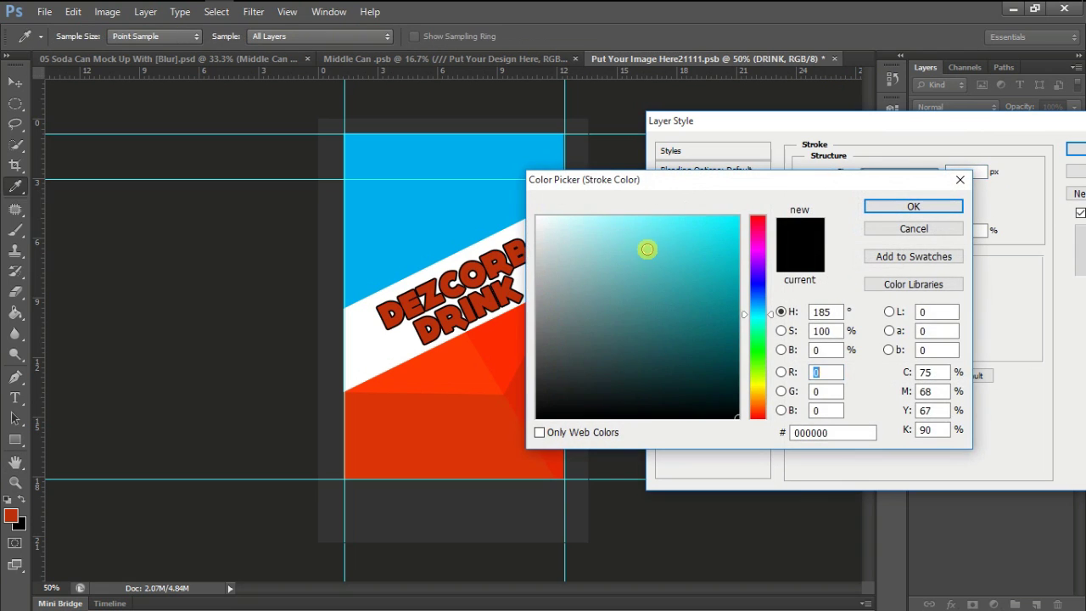
pyautogui.moveTo(647, 247); pyautogui.dragTo(465, 189)
pyautogui.click(912, 206)
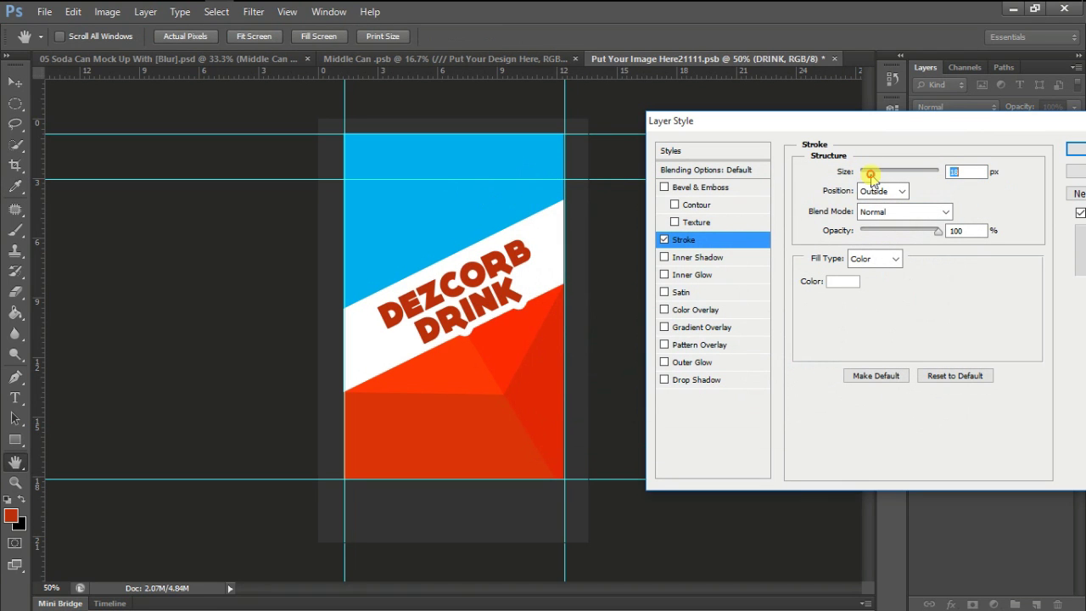
pyautogui.click(1080, 151)
# Scale the DEZCORB DRINK lettering to about 131% and nudge it slightly upward on the band
pyautogui.hotkey('ctrl', 't')
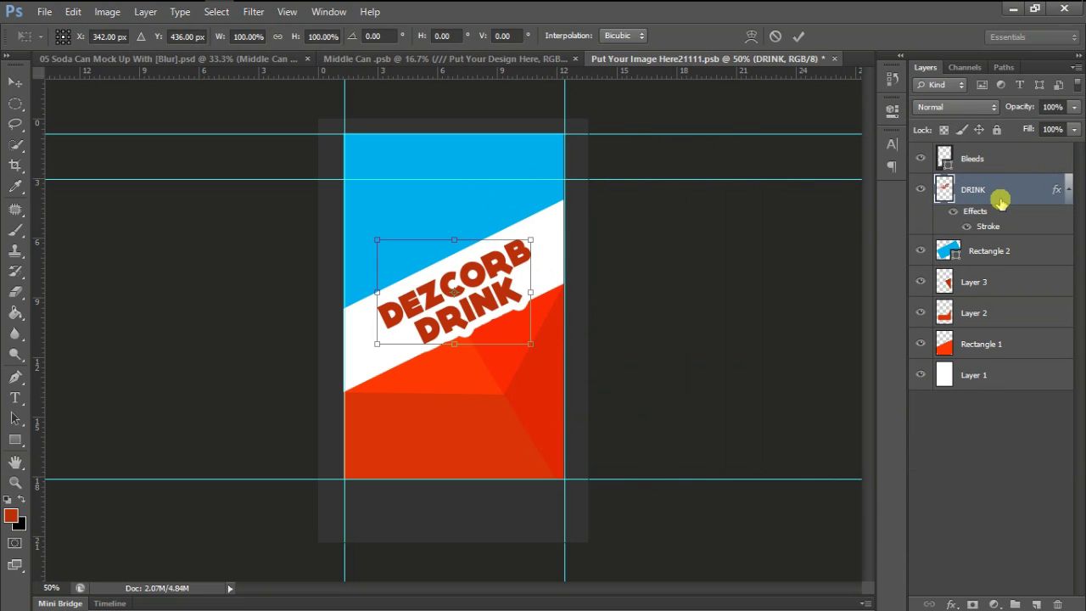
pyautogui.moveTo(537, 348)
pyautogui.mouseDown()
pyautogui.moveTo(555, 365)
pyautogui.moveTo(648, 321)
pyautogui.mouseUp()
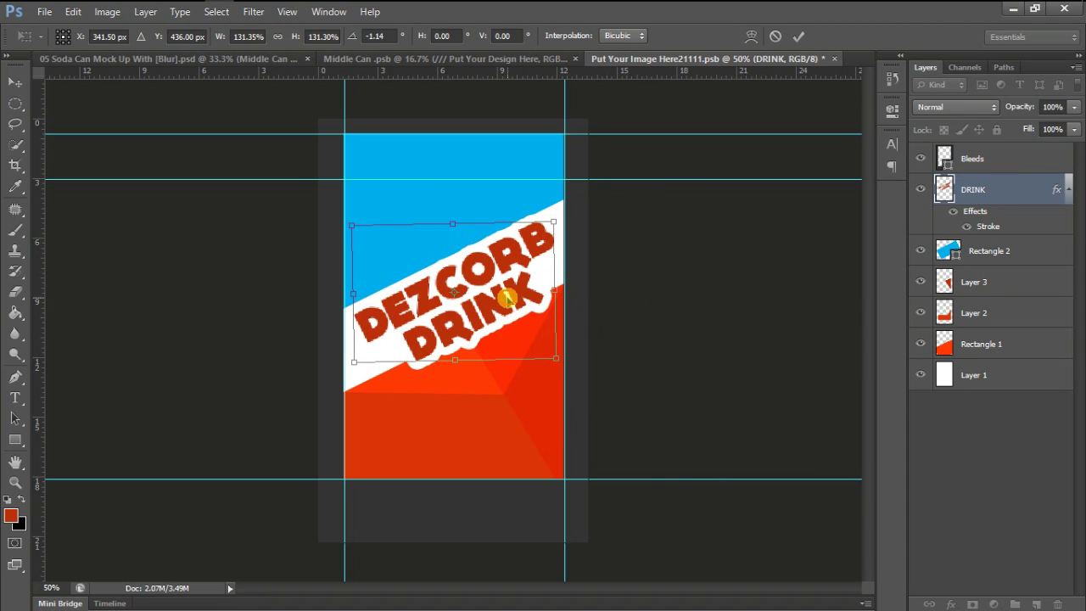
pyautogui.moveTo(506, 301); pyautogui.dragTo(505, 292)
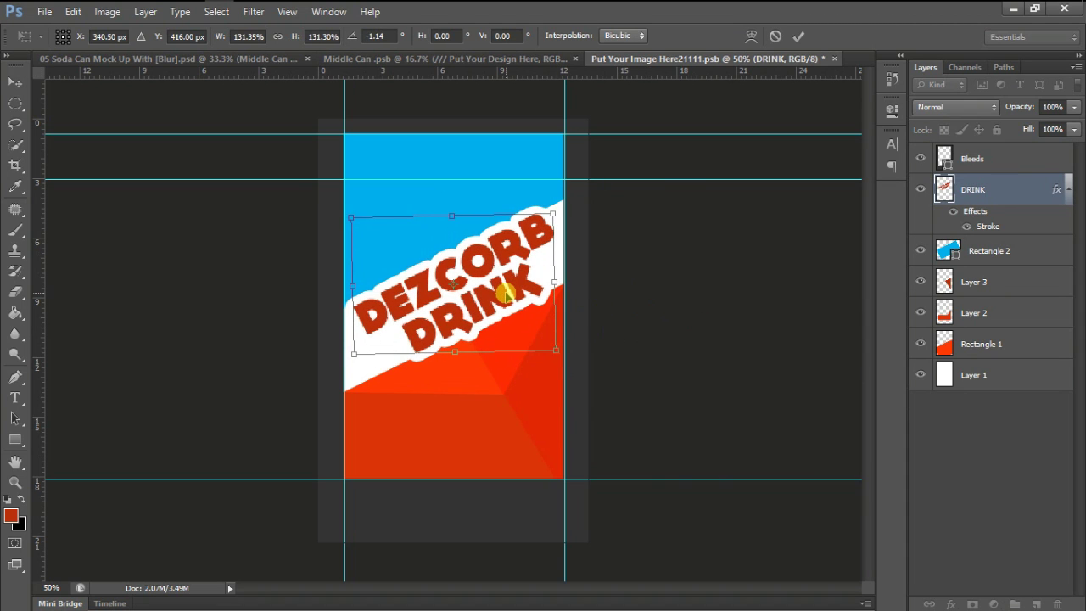
pyautogui.press('Return')
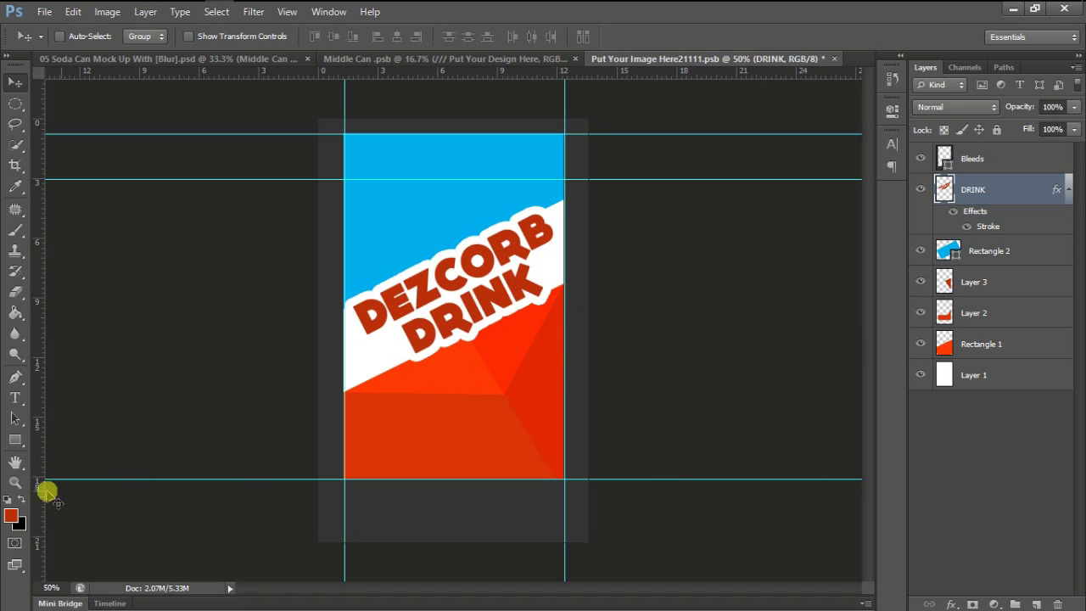
# Draw a custom flower shape over the orange lower area of the can
pyautogui.click(15, 440)
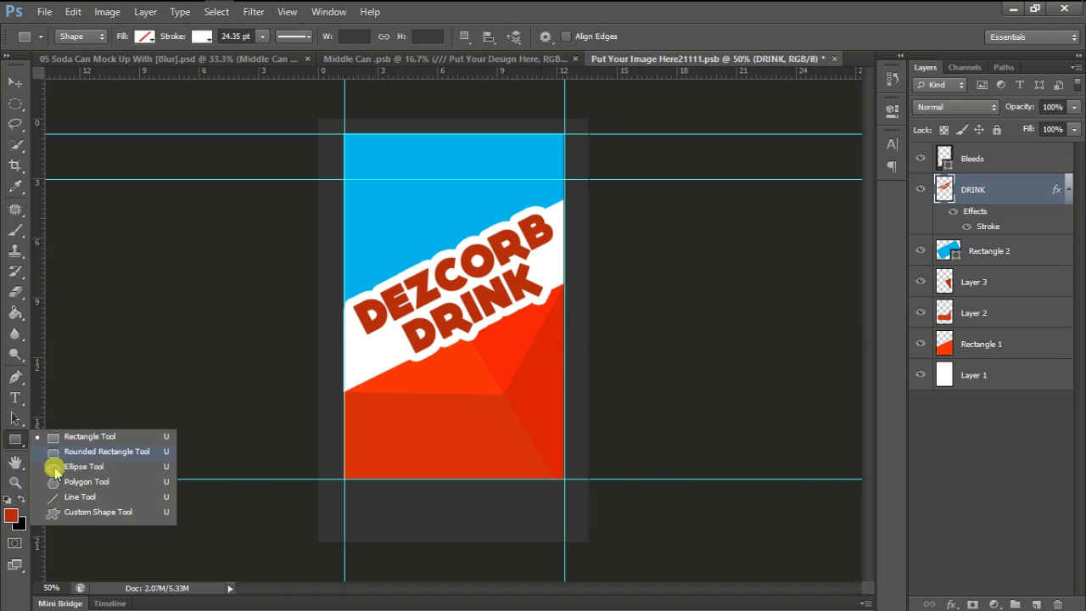
pyautogui.click(69, 514)
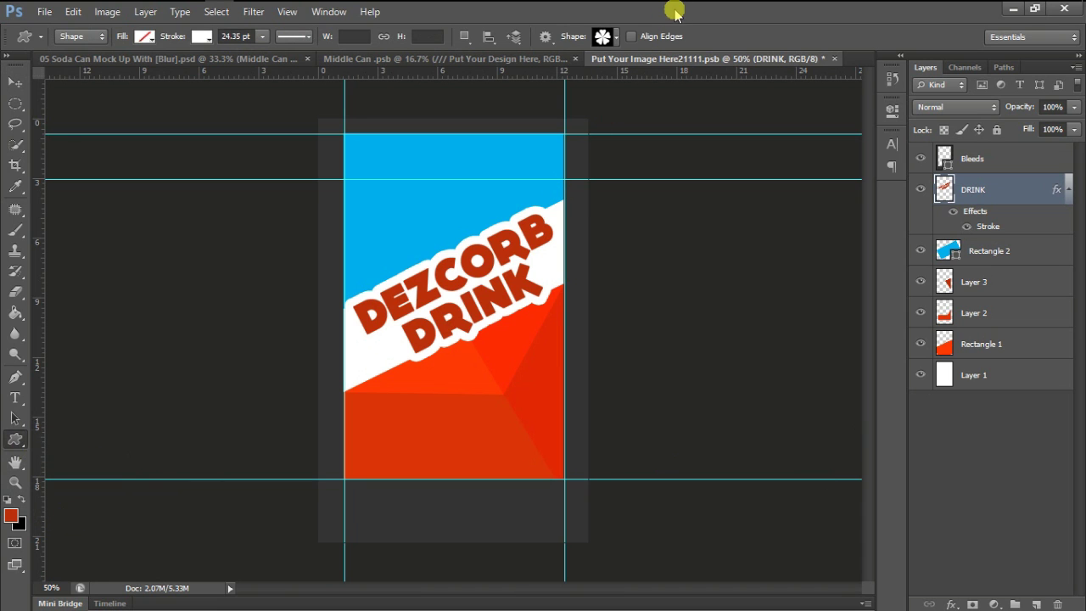
pyautogui.click(612, 39)
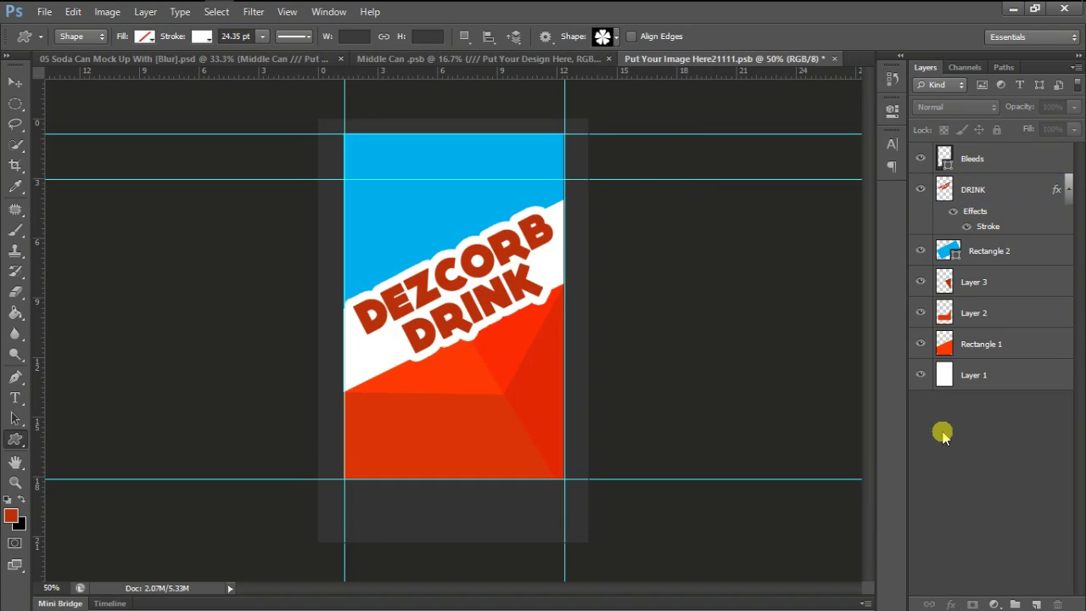
pyautogui.click(940, 433)
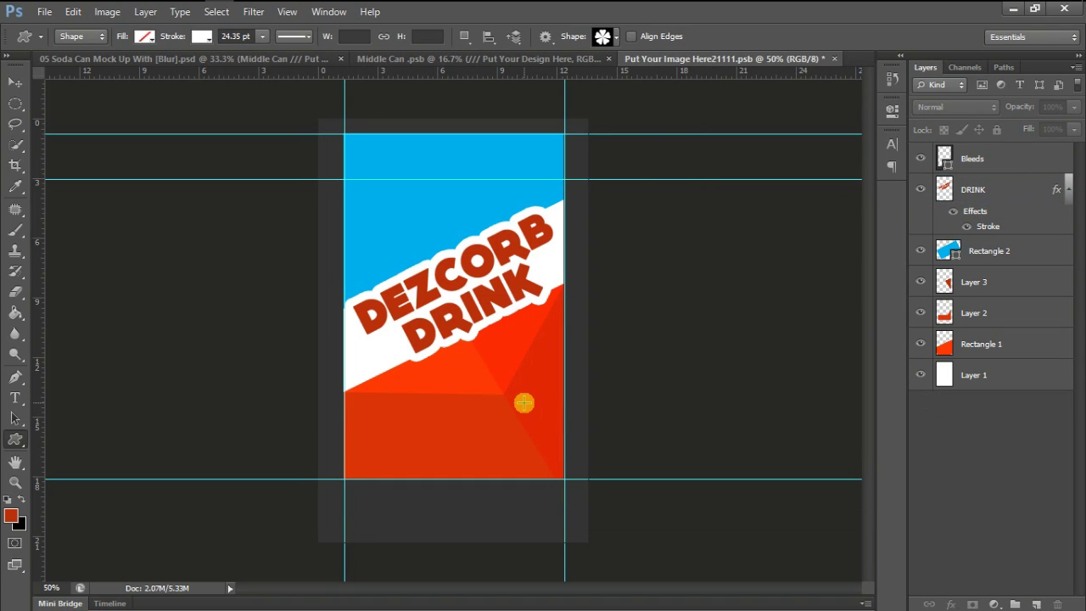
pyautogui.moveTo(525, 402); pyautogui.dragTo(595, 483)
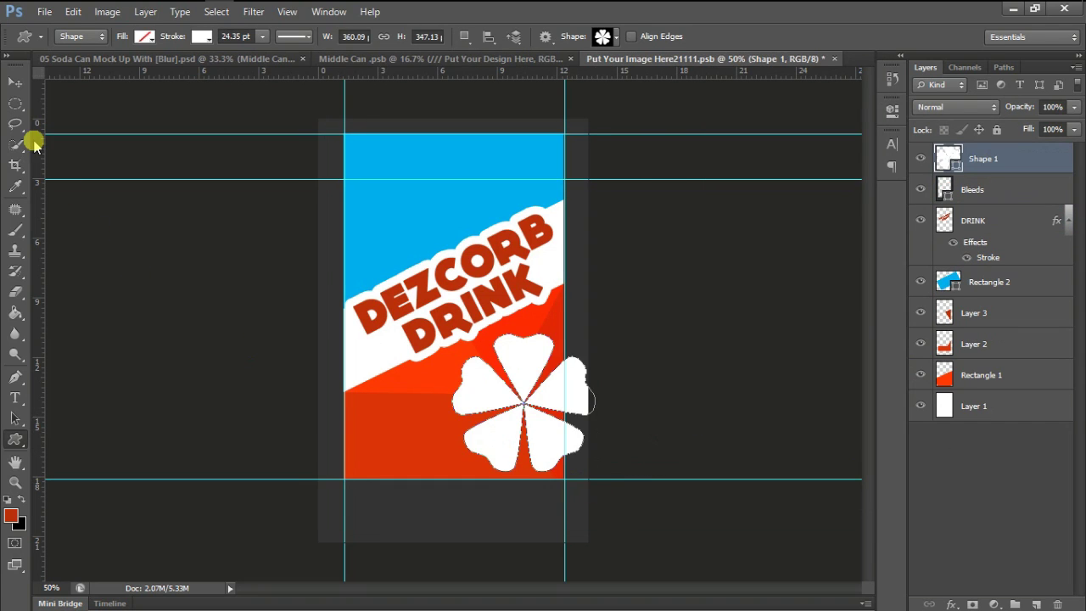
# Move the flower up and right past the can's edge and enlarge it to about 121.6%
pyautogui.click(15, 81)
pyautogui.moveTo(547, 446)
pyautogui.mouseDown()
pyautogui.moveTo(573, 399)
pyautogui.moveTo(649, 451)
pyautogui.mouseUp()
pyautogui.hotkey('ctrl', 't')
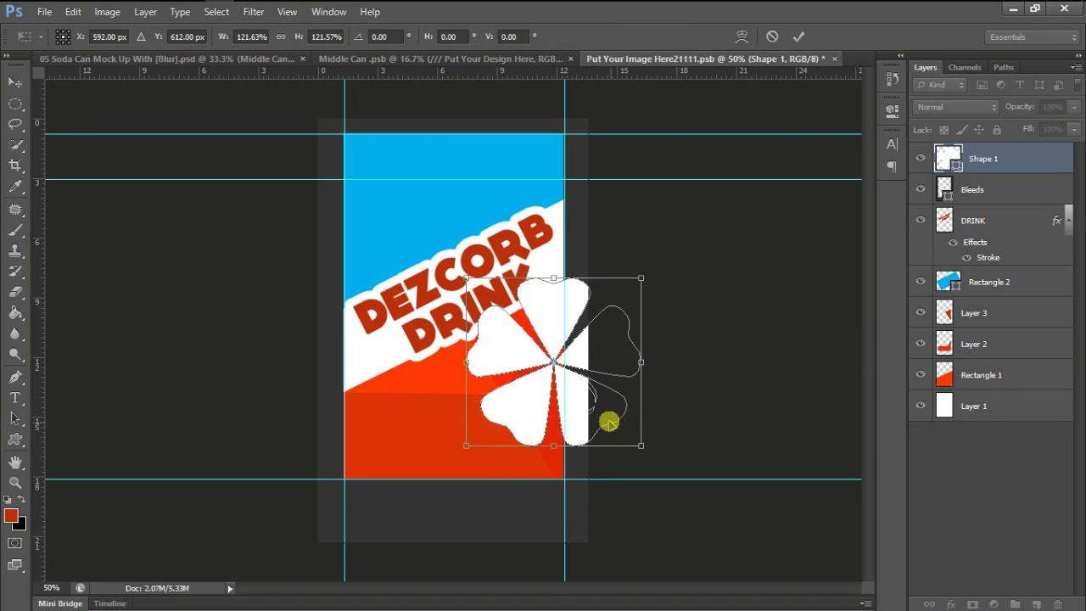
pyautogui.moveTo(606, 422)
pyautogui.mouseDown()
pyautogui.moveTo(610, 432)
pyautogui.moveTo(599, 431)
pyautogui.mouseUp()
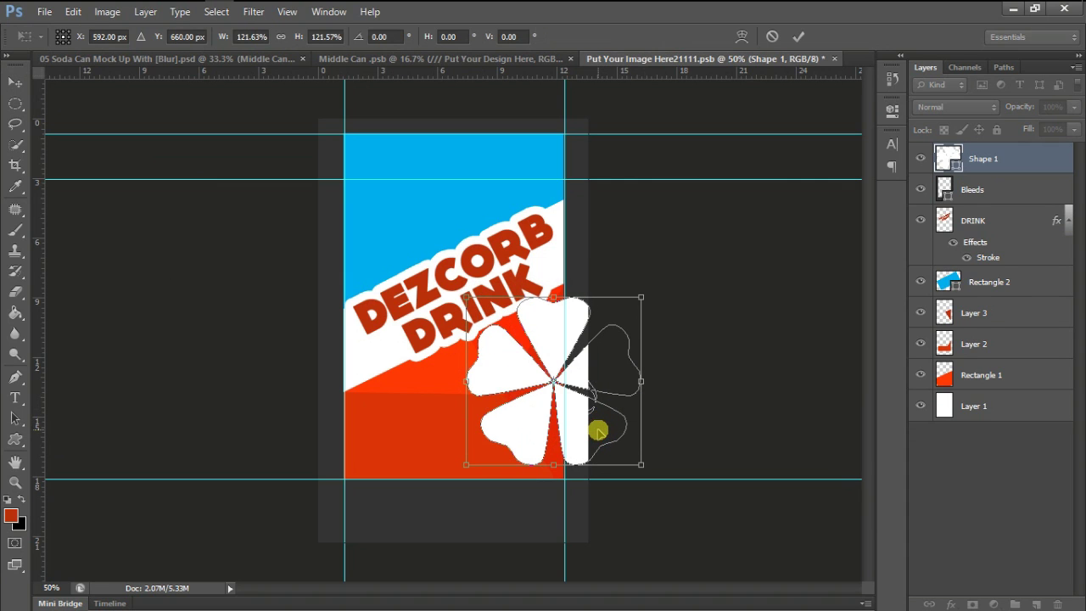
pyautogui.click(799, 39)
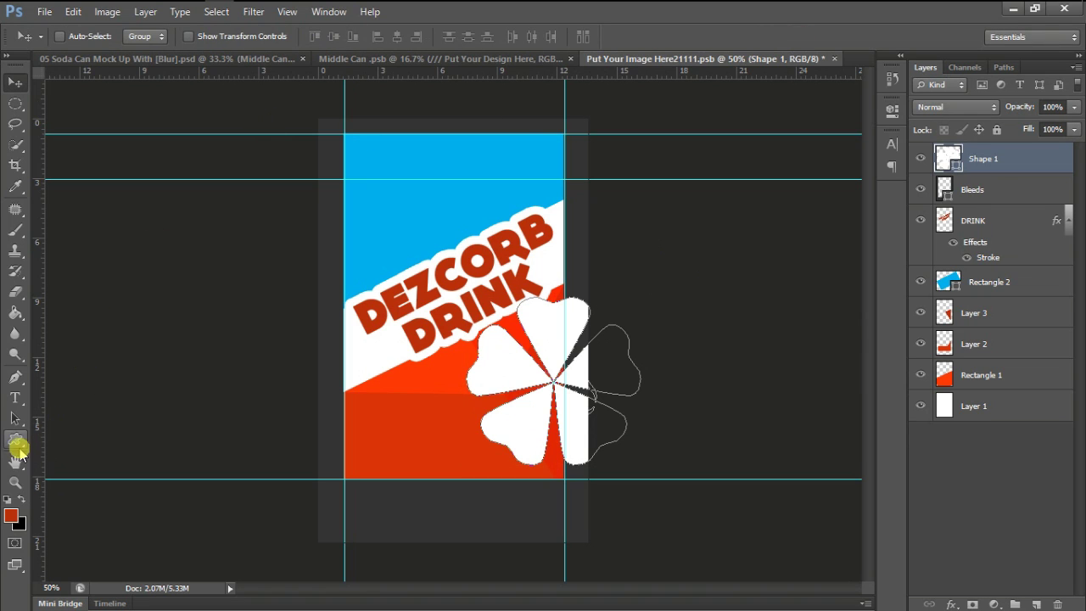
# Remove the flower's outline and fill it with orange-red
pyautogui.click(17, 443)
pyautogui.click(200, 36)
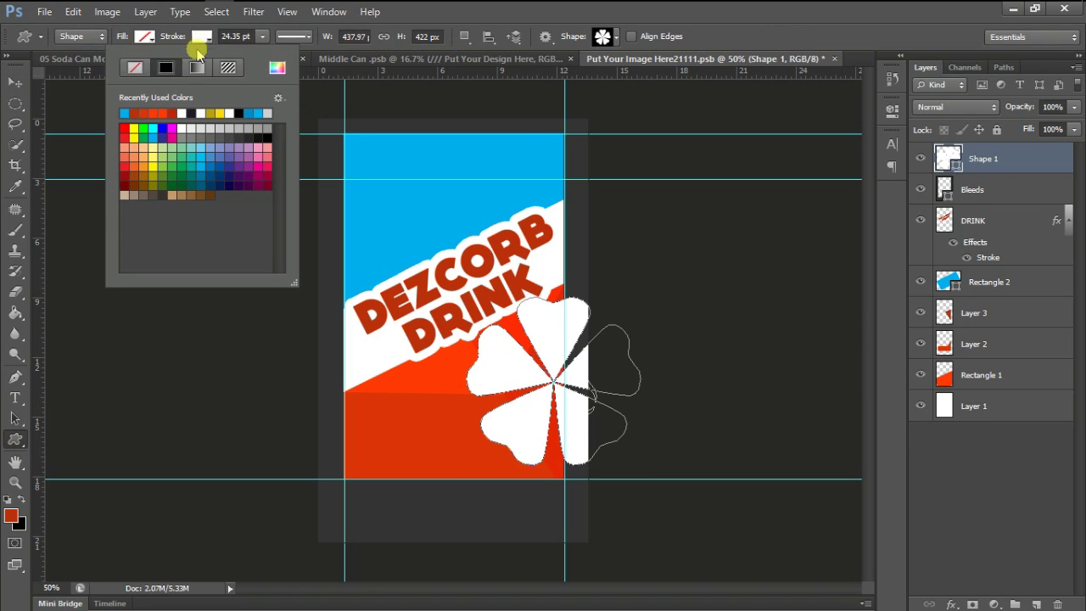
pyautogui.click(133, 68)
pyautogui.click(138, 38)
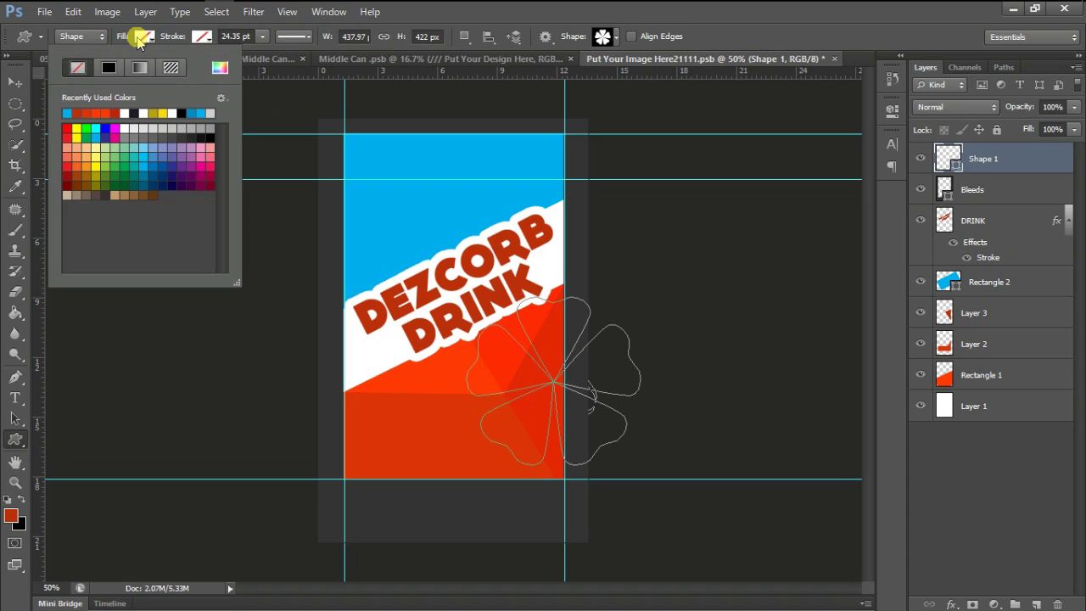
pyautogui.click(101, 114)
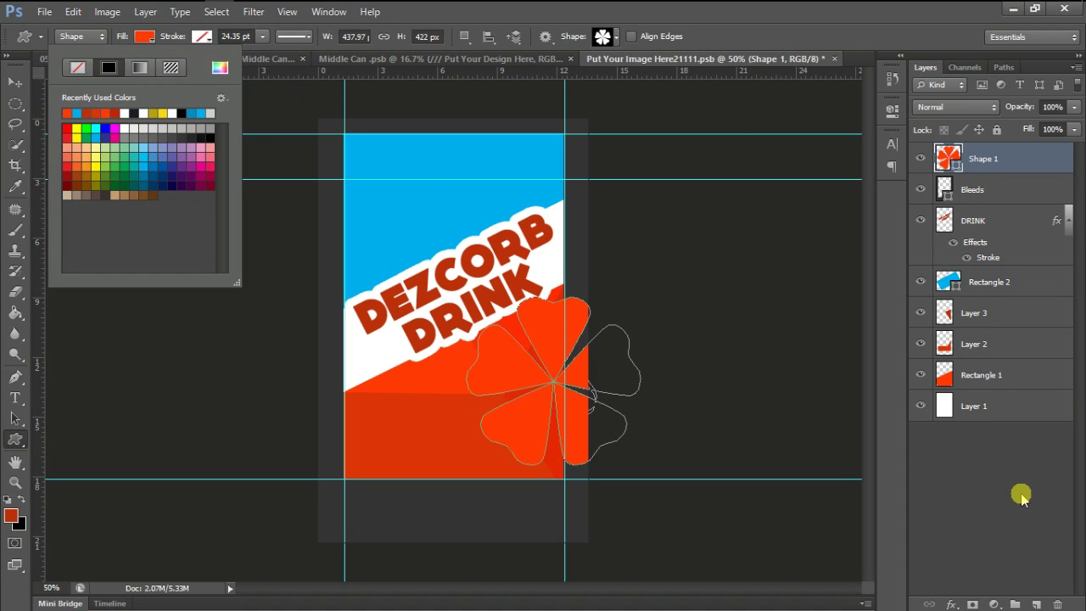
pyautogui.click(1011, 437)
# Set the Shape 1 flower layer to Overlay blend mode with an orange fill
pyautogui.click(969, 162)
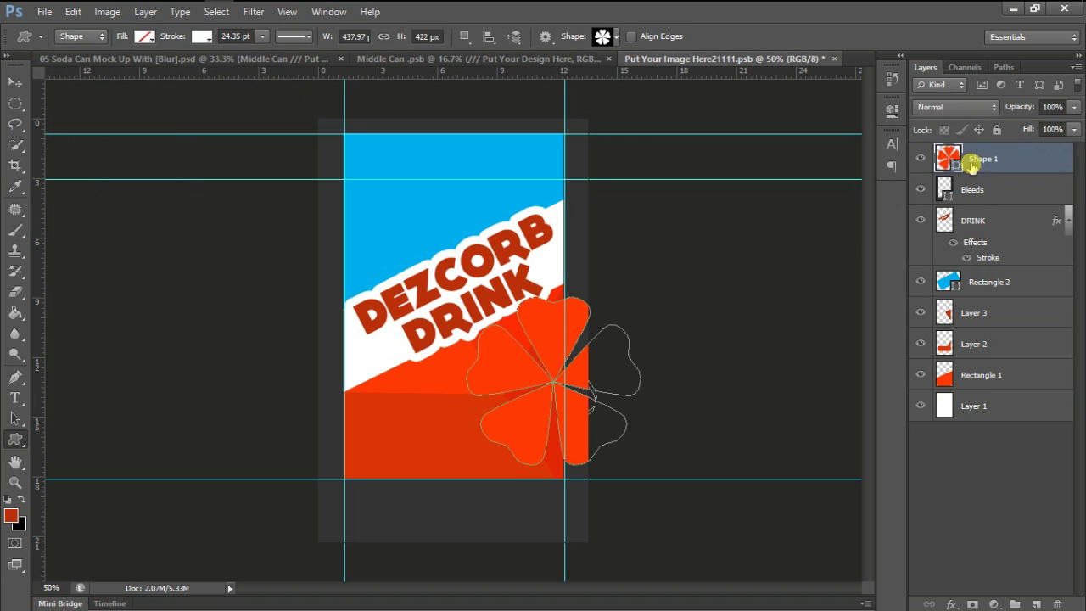
pyautogui.click(959, 107)
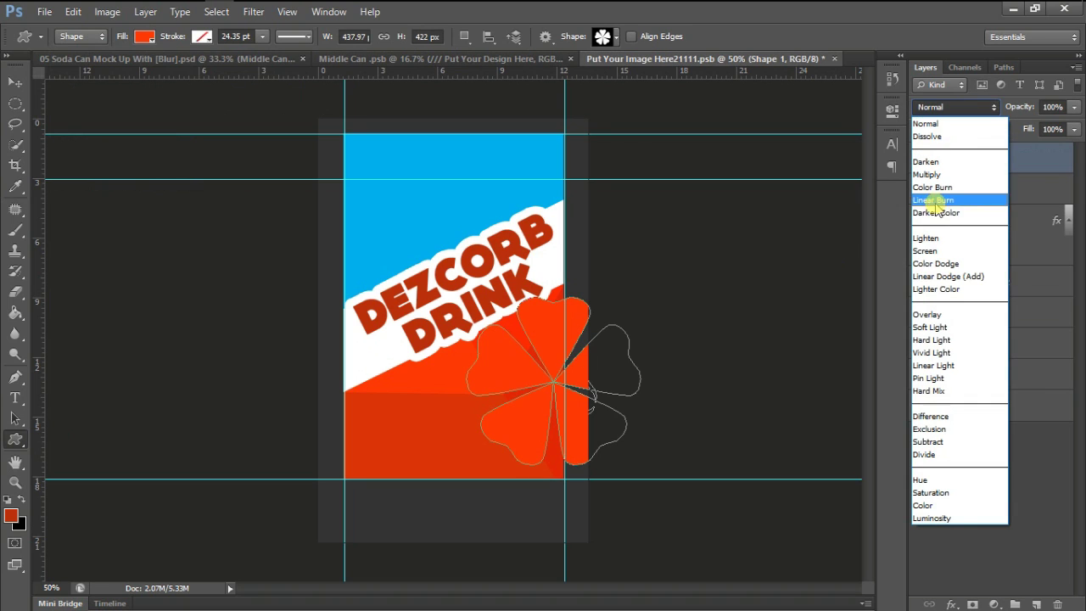
pyautogui.click(933, 314)
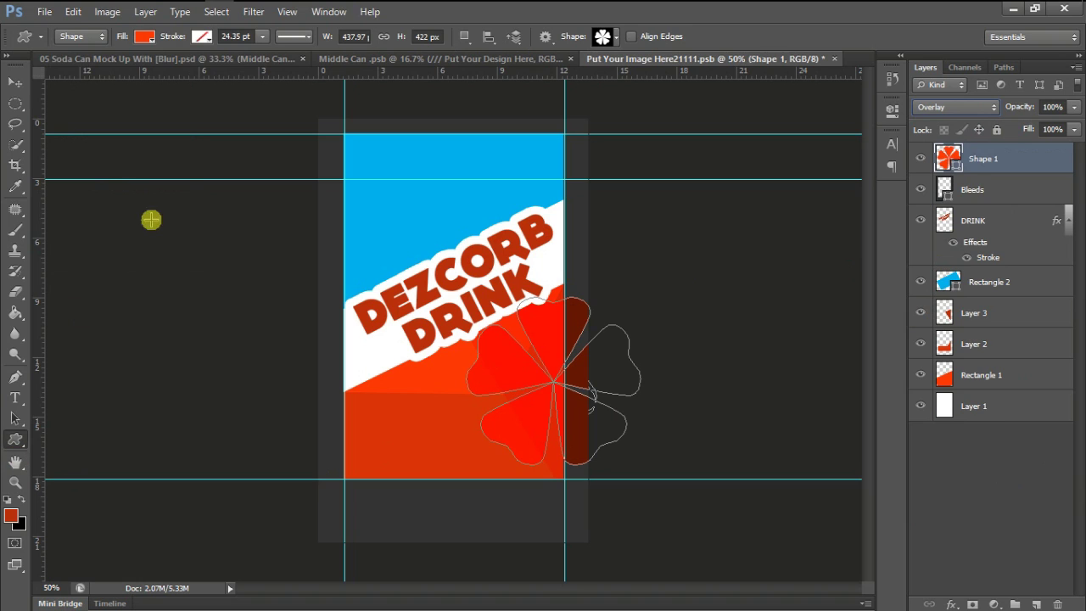
pyautogui.click(144, 38)
pyautogui.click(124, 111)
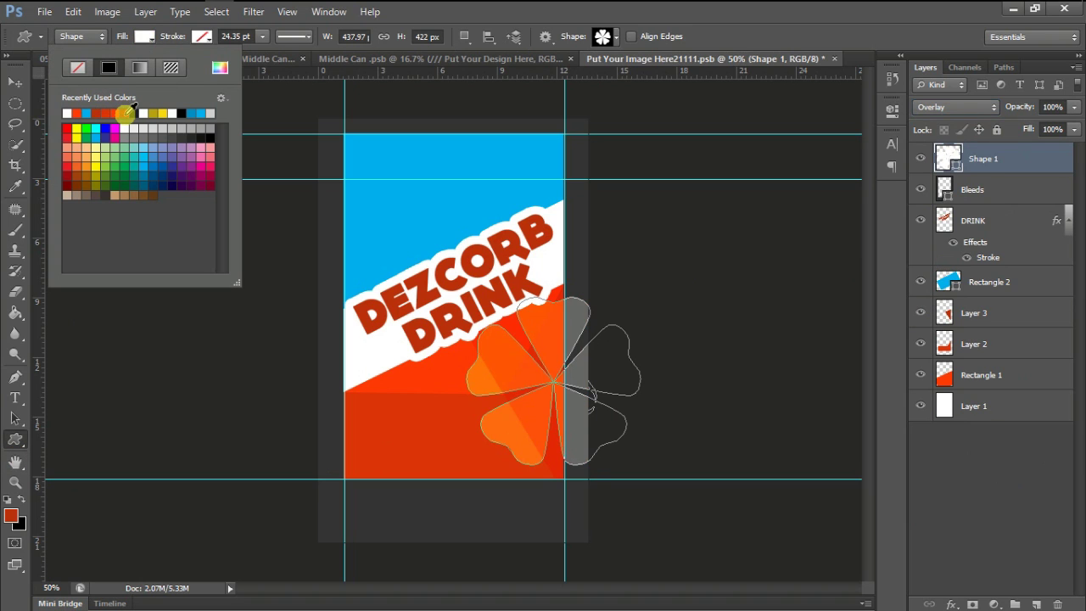
pyautogui.click(975, 465)
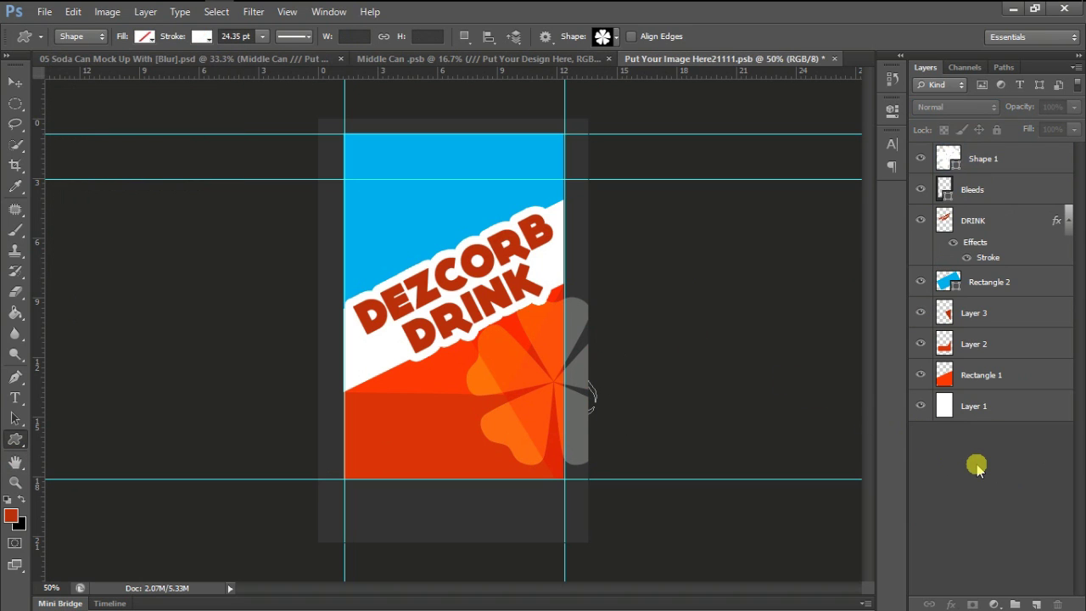
# Move the flower slightly down on the can
pyautogui.click(990, 154)
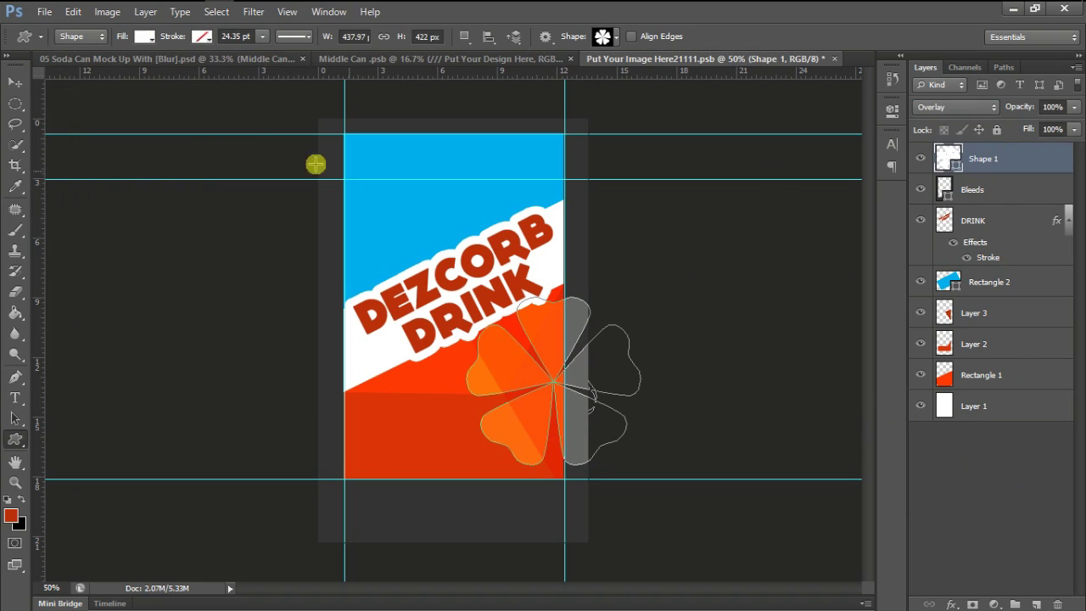
pyautogui.click(15, 82)
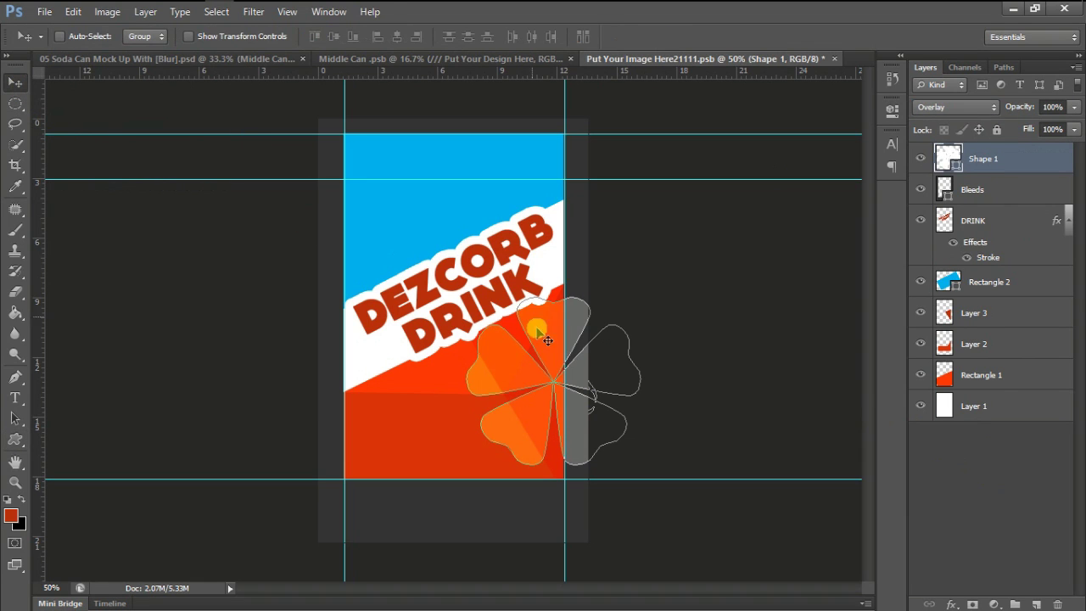
pyautogui.moveTo(542, 357); pyautogui.dragTo(538, 377)
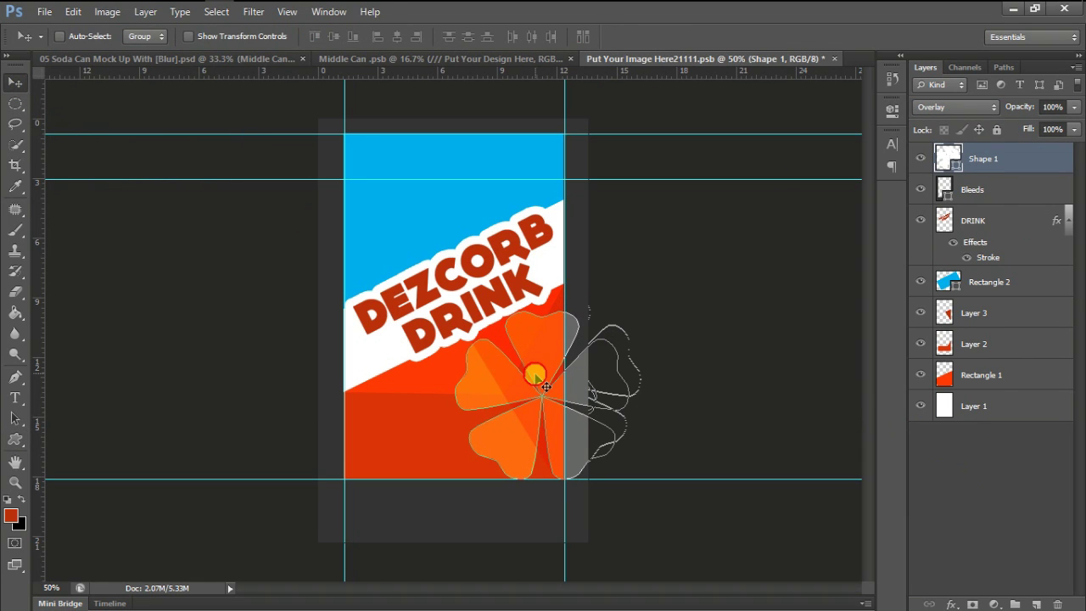
pyautogui.click(930, 458)
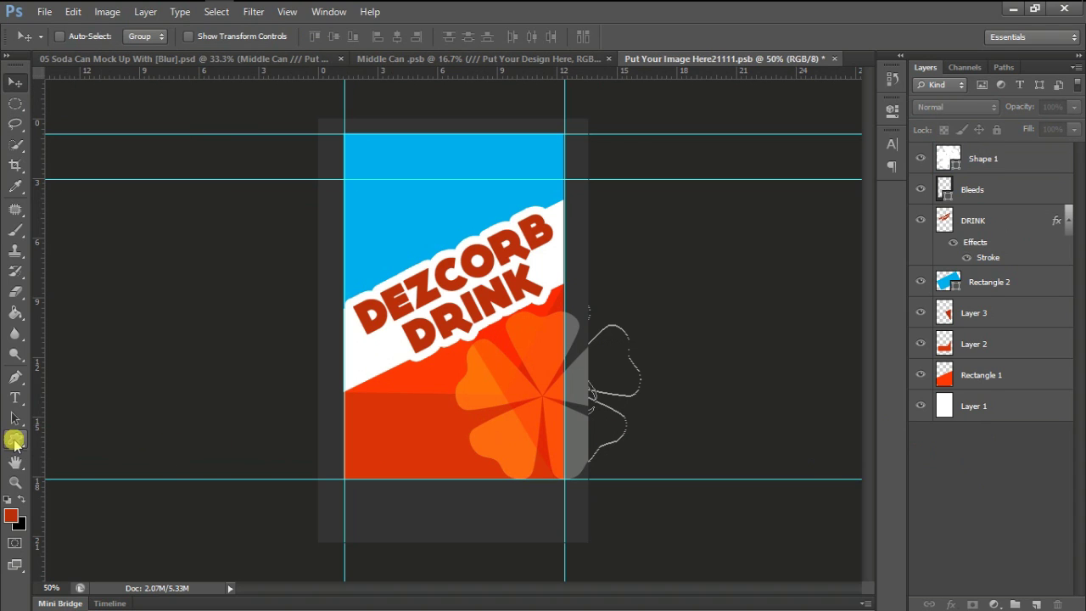
pyautogui.click(14, 443)
pyautogui.click(53, 510)
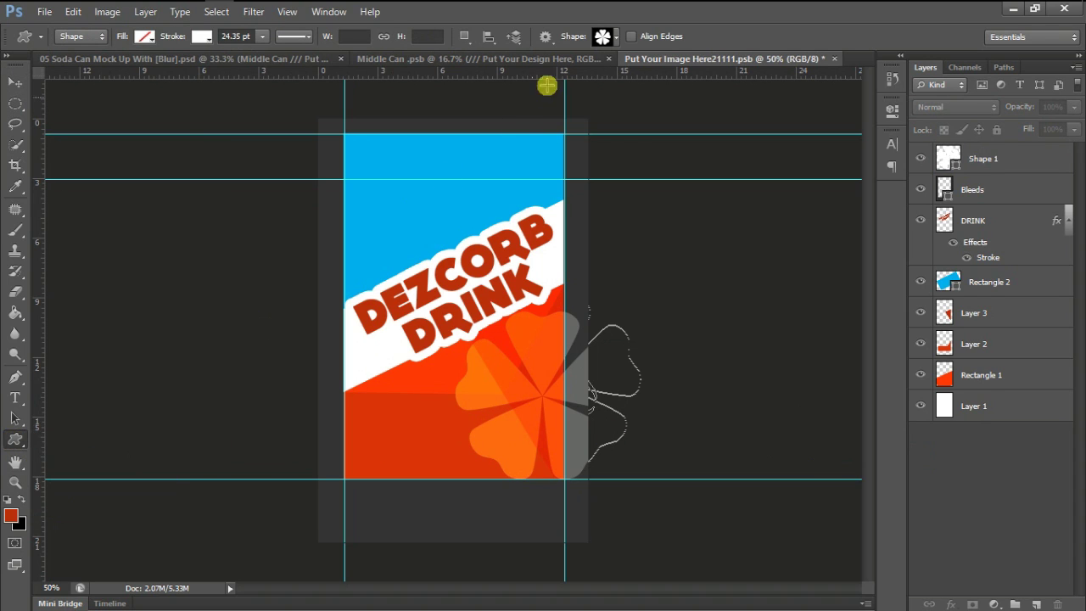
# Draw a flying bird custom shape on the blue top of the can
pyautogui.click(602, 36)
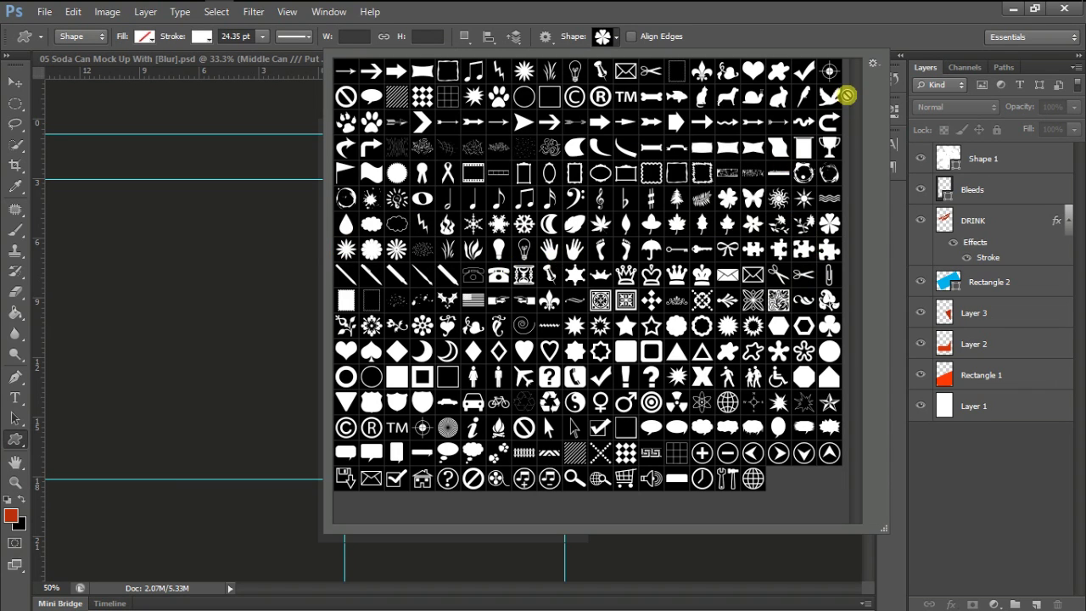
pyautogui.click(963, 462)
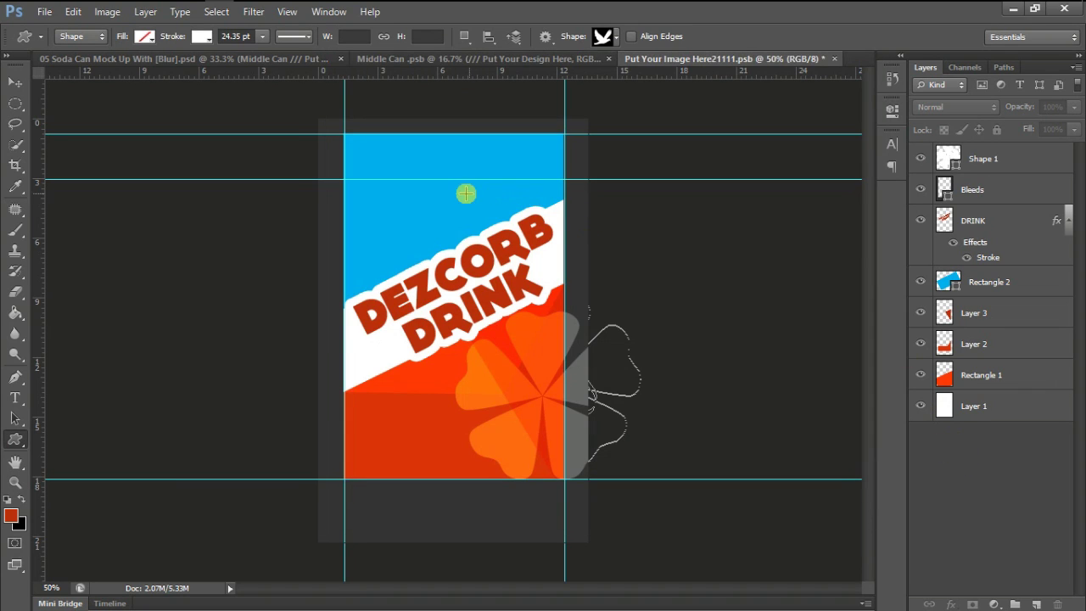
pyautogui.moveTo(445, 201); pyautogui.dragTo(466, 239)
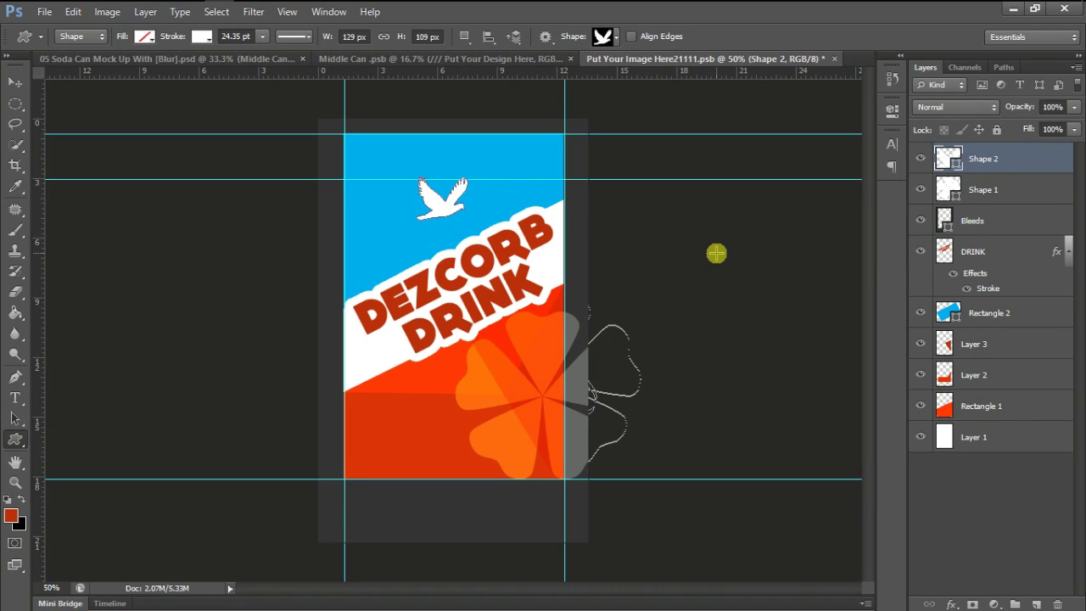
# Blend the bird in Soft Light and move it left and down toward the white band
pyautogui.click(957, 107)
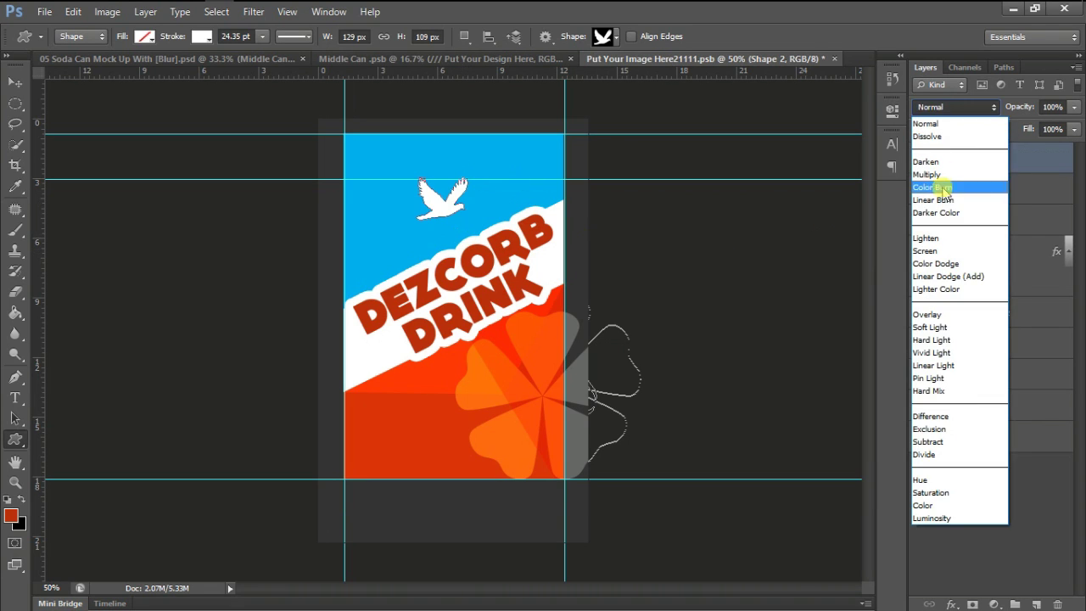
pyautogui.click(930, 326)
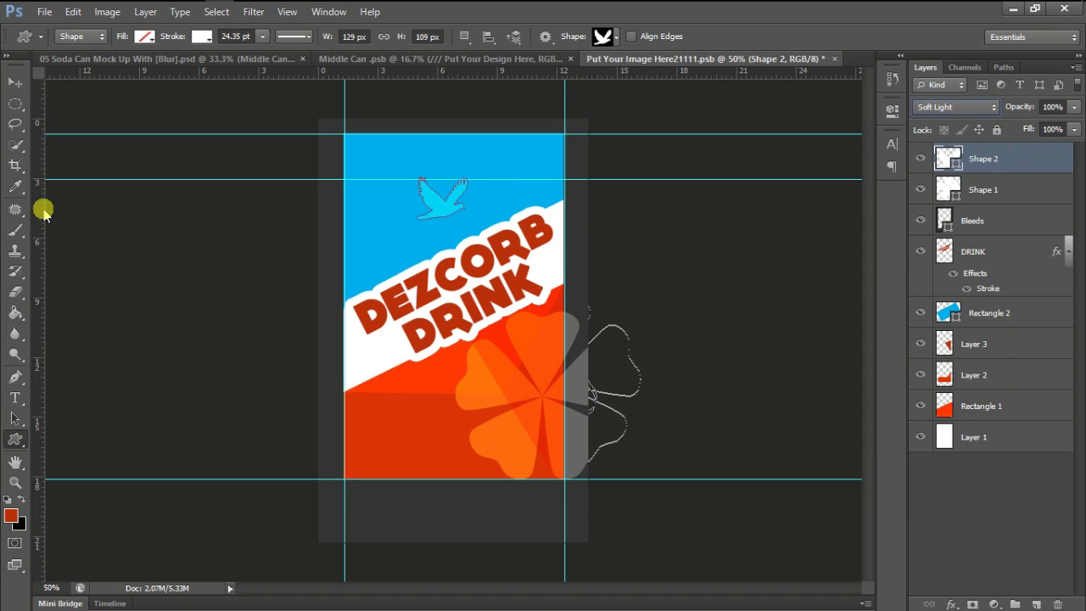
pyautogui.click(14, 84)
pyautogui.moveTo(397, 200); pyautogui.dragTo(358, 240)
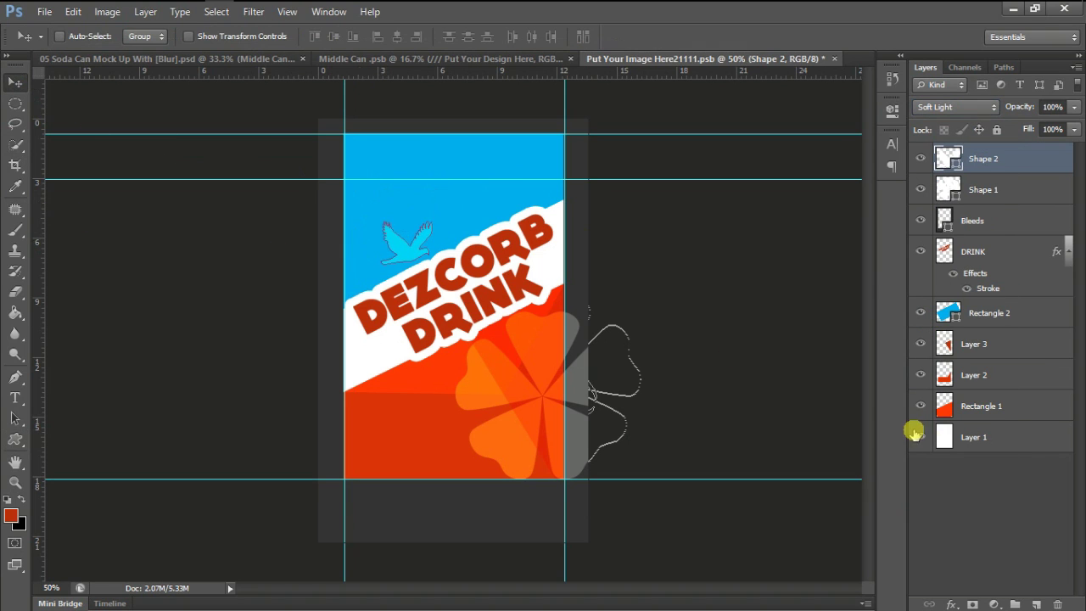
pyautogui.click(961, 472)
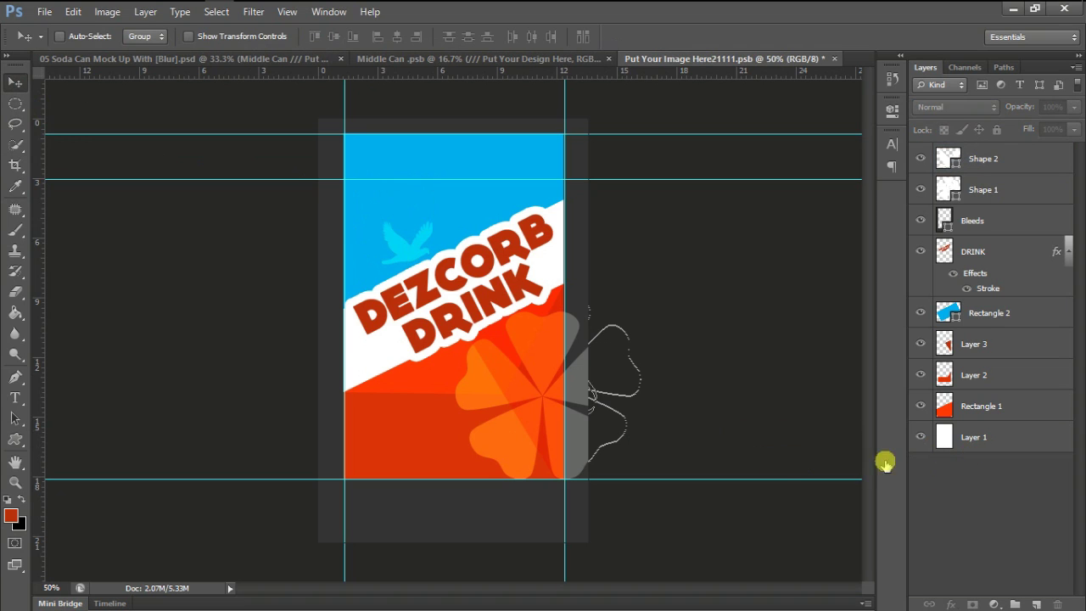
# Save and close the can label design document
pyautogui.click(43, 12)
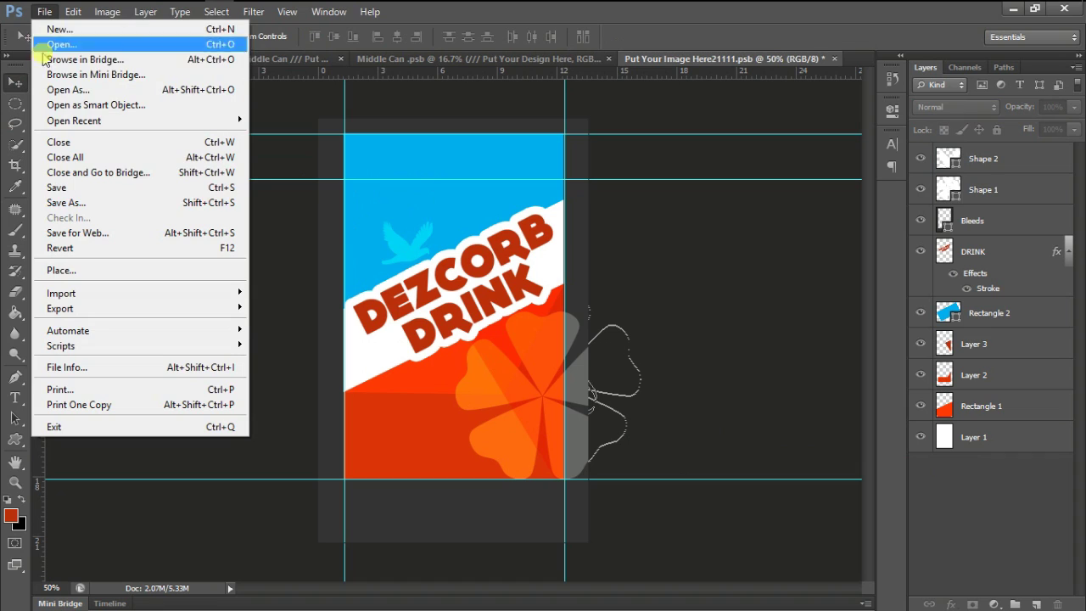
pyautogui.click(79, 188)
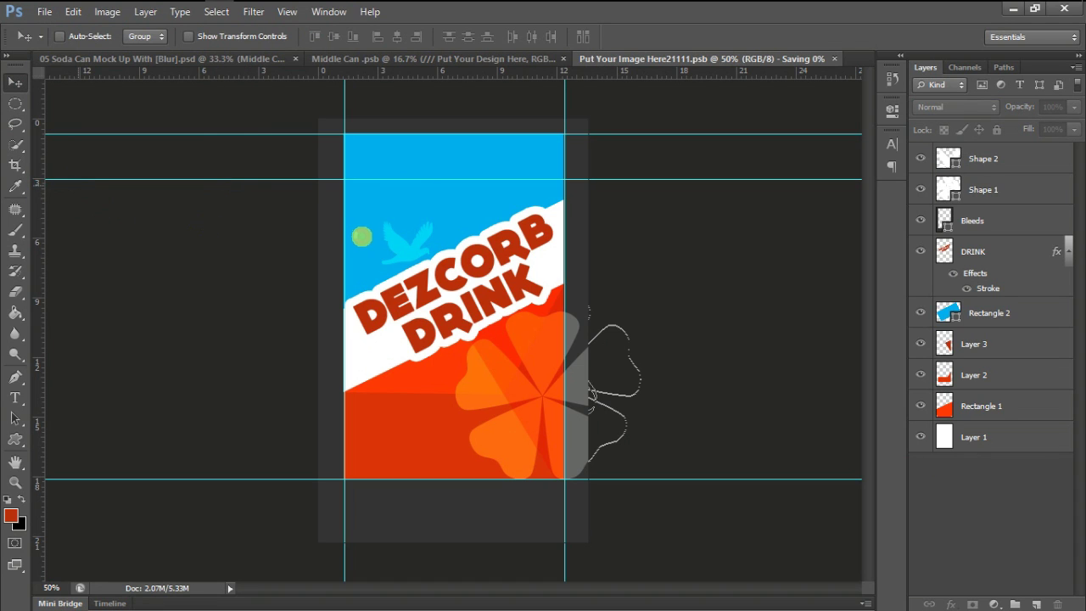
pyautogui.click(835, 59)
# Save and close the Middle Can.psb document
pyautogui.click(653, 59)
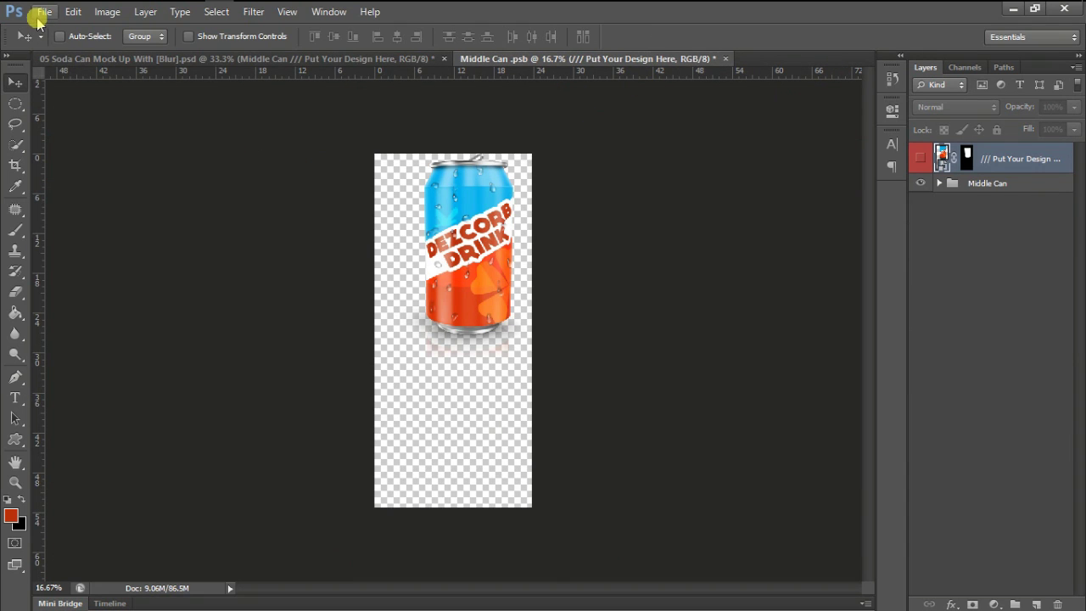
pyautogui.click(39, 12)
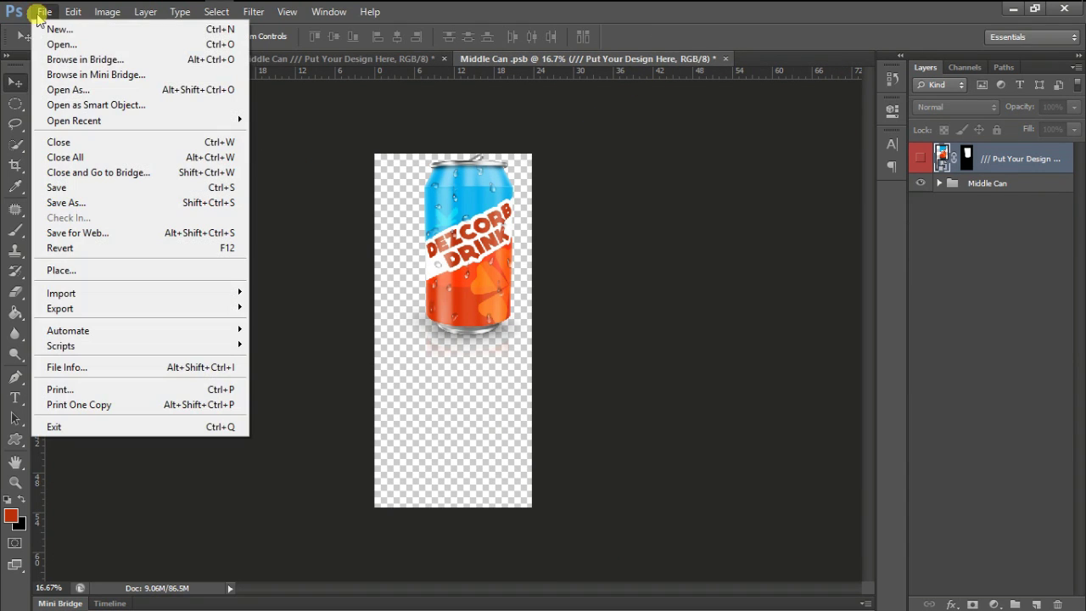
pyautogui.click(74, 196)
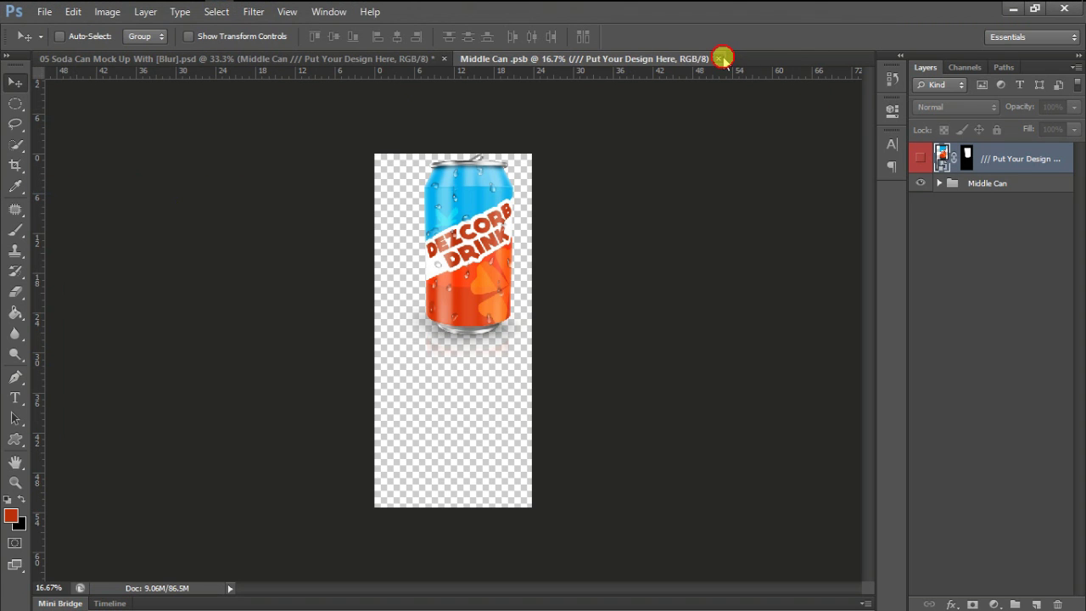
pyautogui.click(717, 58)
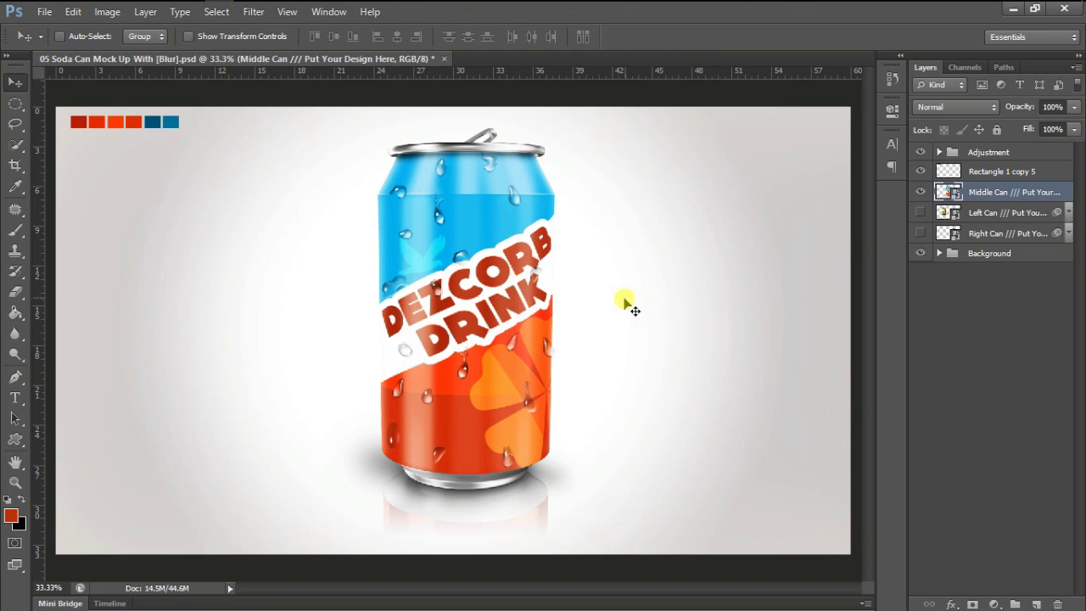
pyautogui.hotkey('ctrl', '+')
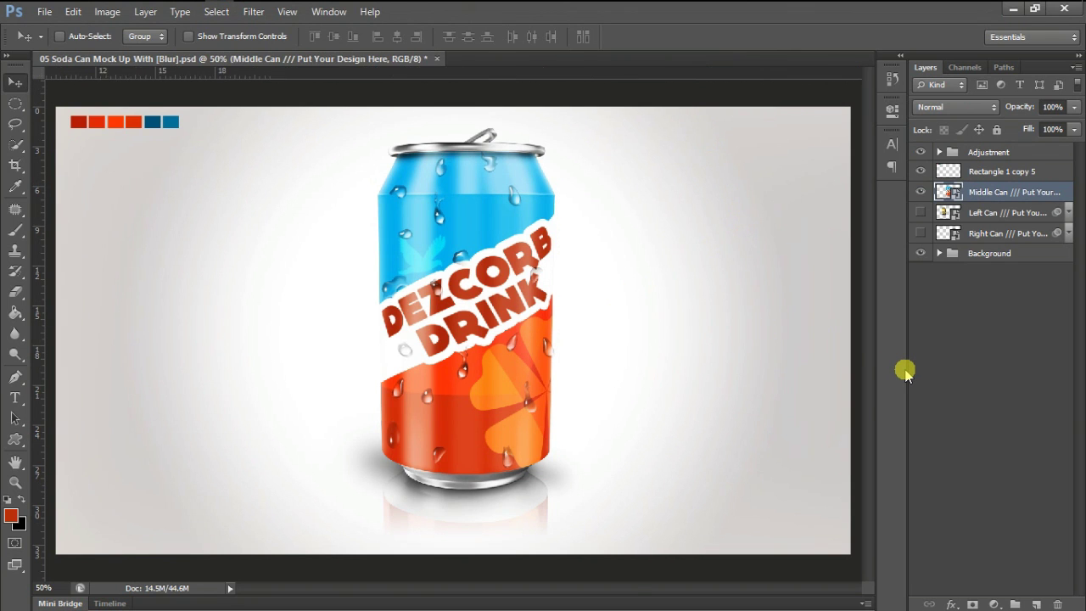
pyautogui.hotkey('ctrl', '+')
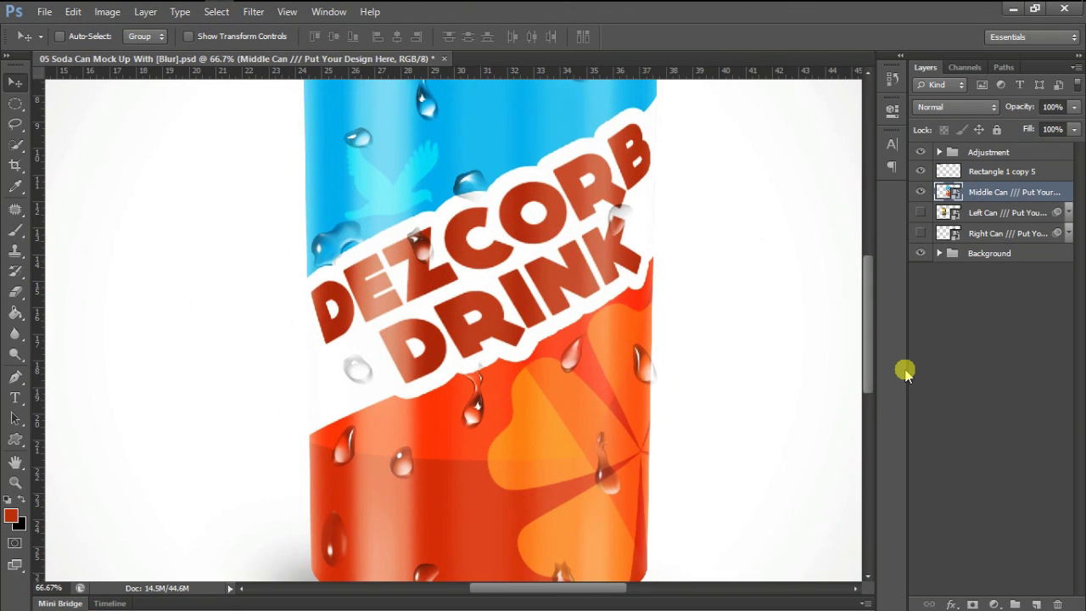
pyautogui.hotkey('ctrl', '+')
pyautogui.hotkey('ctrl', '-')
pyautogui.hotkey('ctrl', '-')
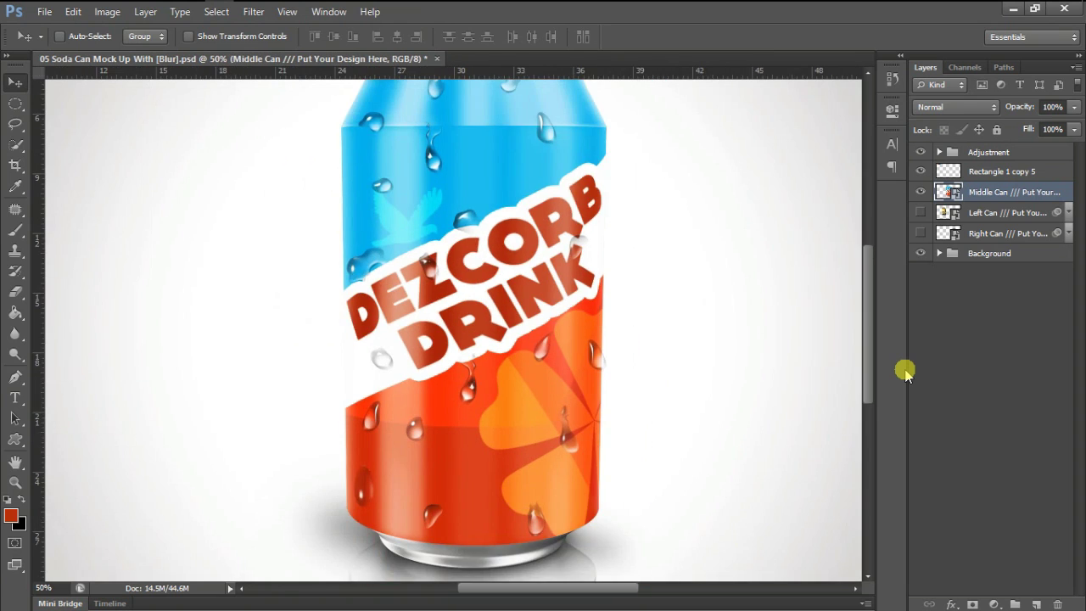
pyautogui.hotkey('ctrl', '-')
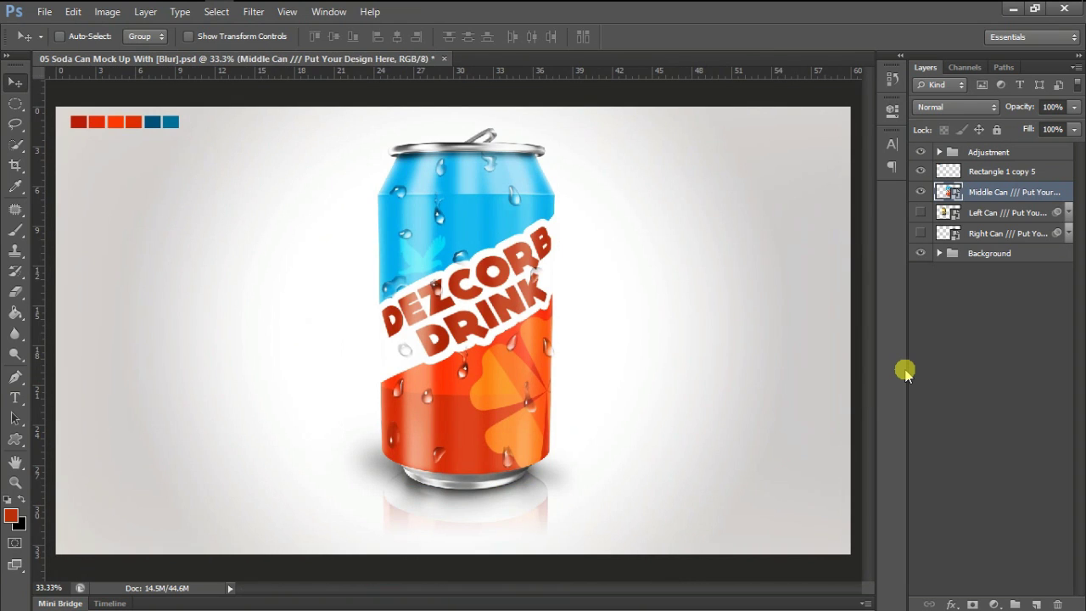